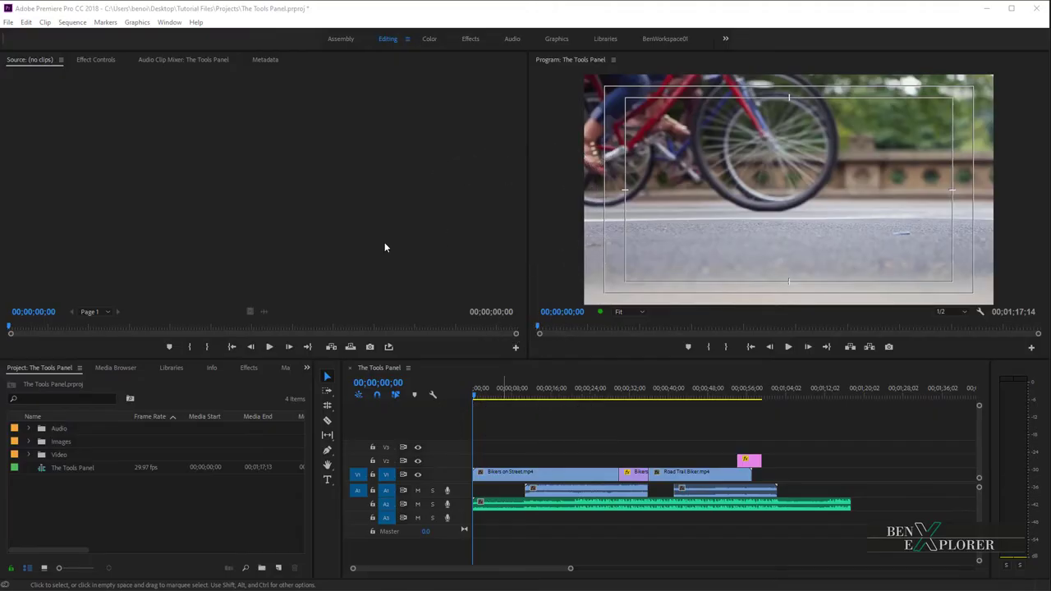
# Activate the Selection tool and pick the Bikers on Street.mp4 clip and the short Bikers clip on V1.
pyautogui.click(328, 377)
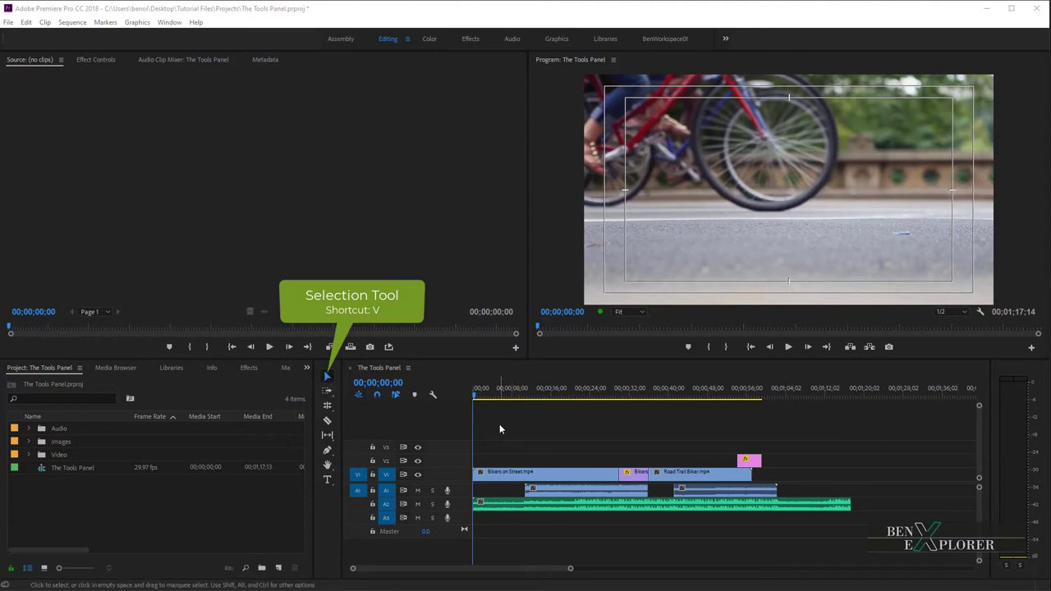
pyautogui.click(326, 377)
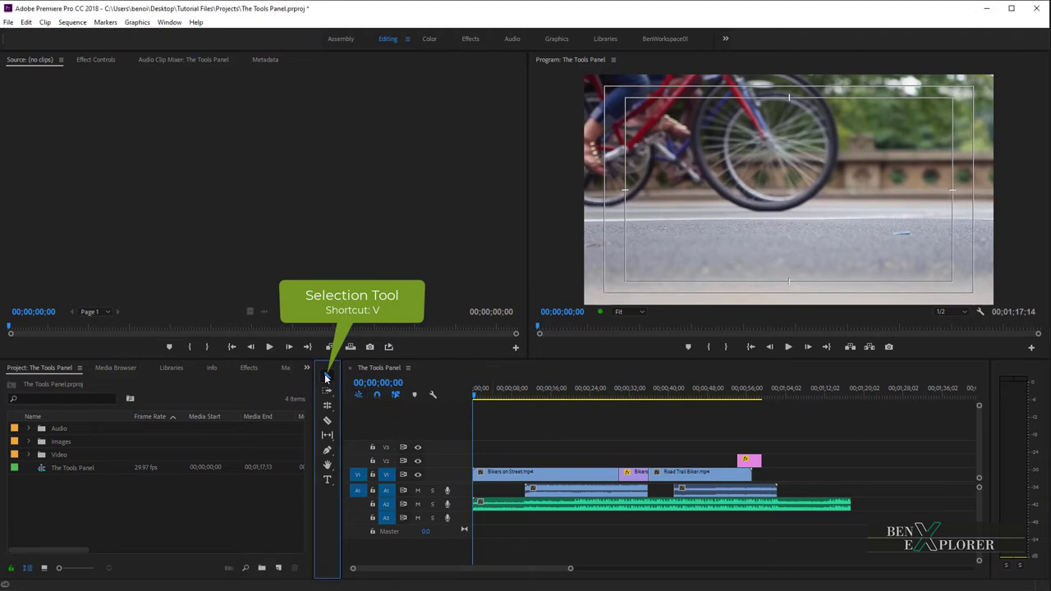
pyautogui.click(328, 377)
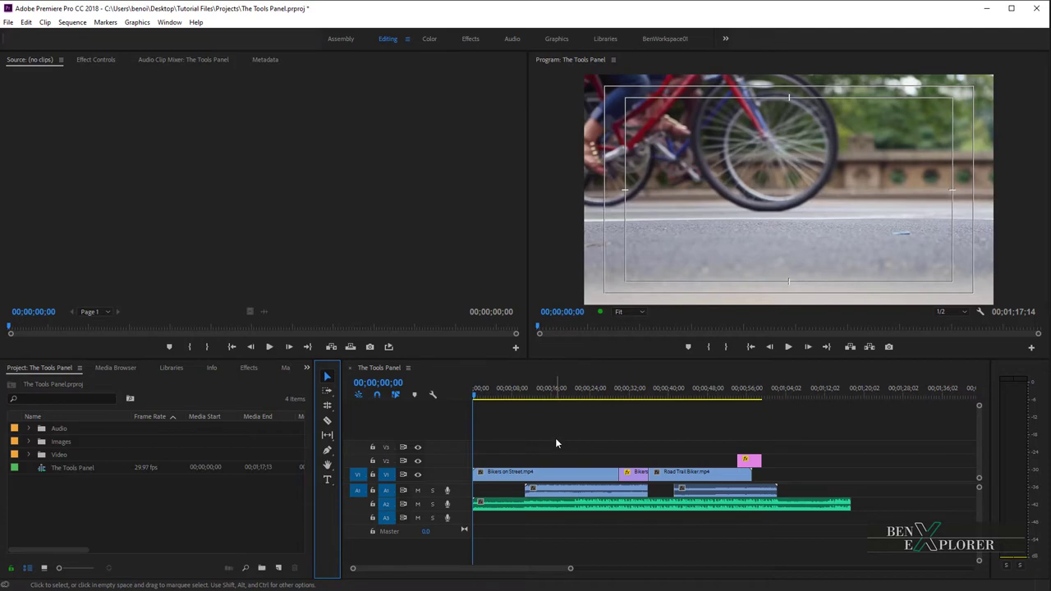
pyautogui.click(593, 474)
pyautogui.click(637, 476)
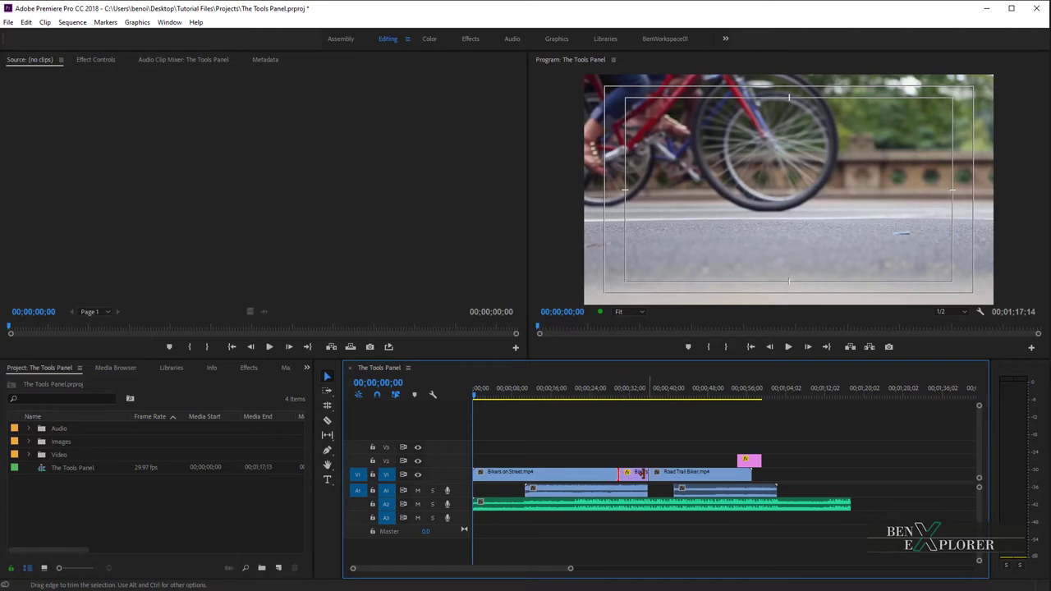
# Try trimming the end of Bikers on Street.mp4 to about 16 seconds and then its start inward, undoing each trim.
pyautogui.moveTo(614, 474); pyautogui.dragTo(553, 475)
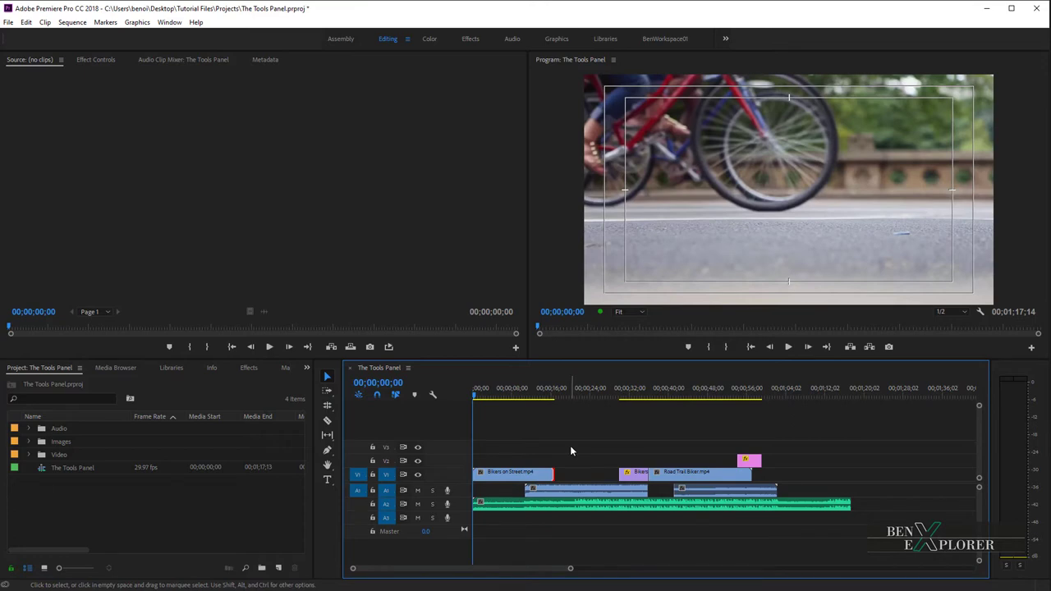
pyautogui.hotkey('ctrl', 'z')
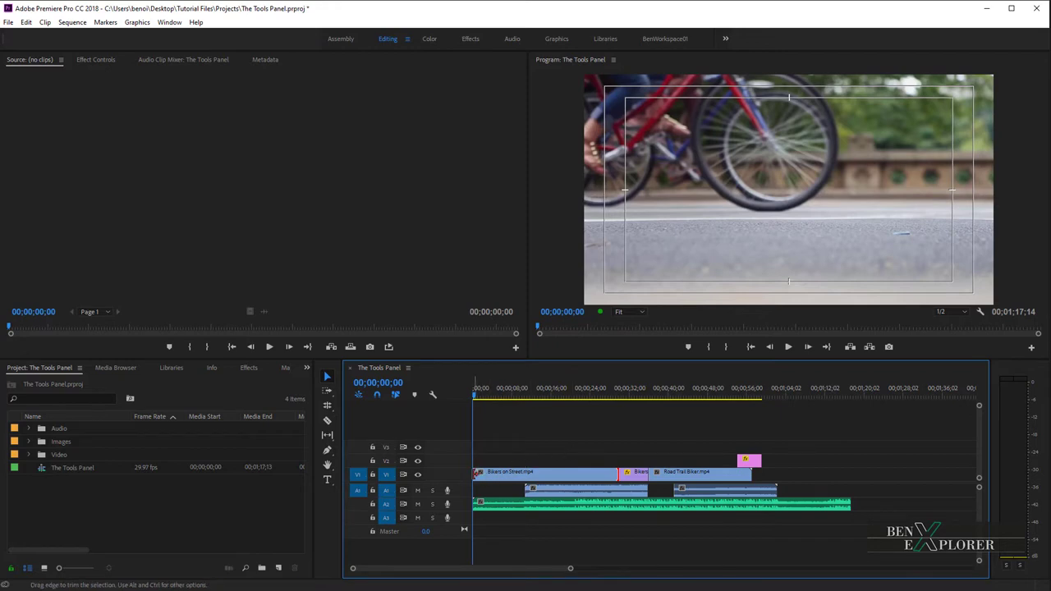
pyautogui.moveTo(476, 473); pyautogui.dragTo(526, 474)
pyautogui.hotkey('ctrl', 'z')
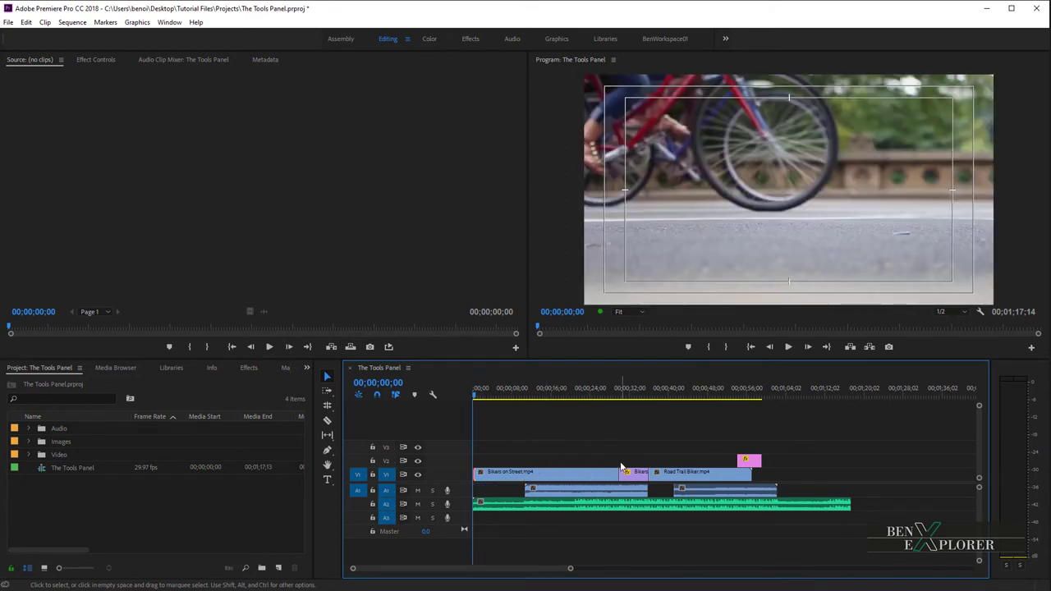
# Try moving the short Bikers clip past Road Trail Biker.mp4 on V1 and raising Road Trail Biker.mp4 to V3, undoing each move.
pyautogui.moveTo(632, 473); pyautogui.dragTo(804, 475)
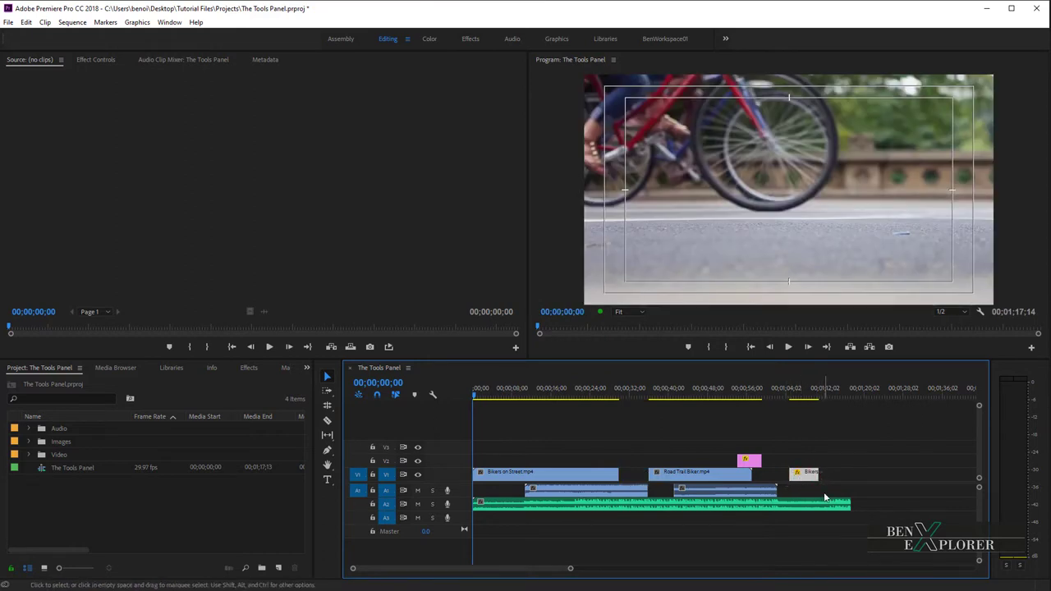
pyautogui.hotkey('ctrl', 'z')
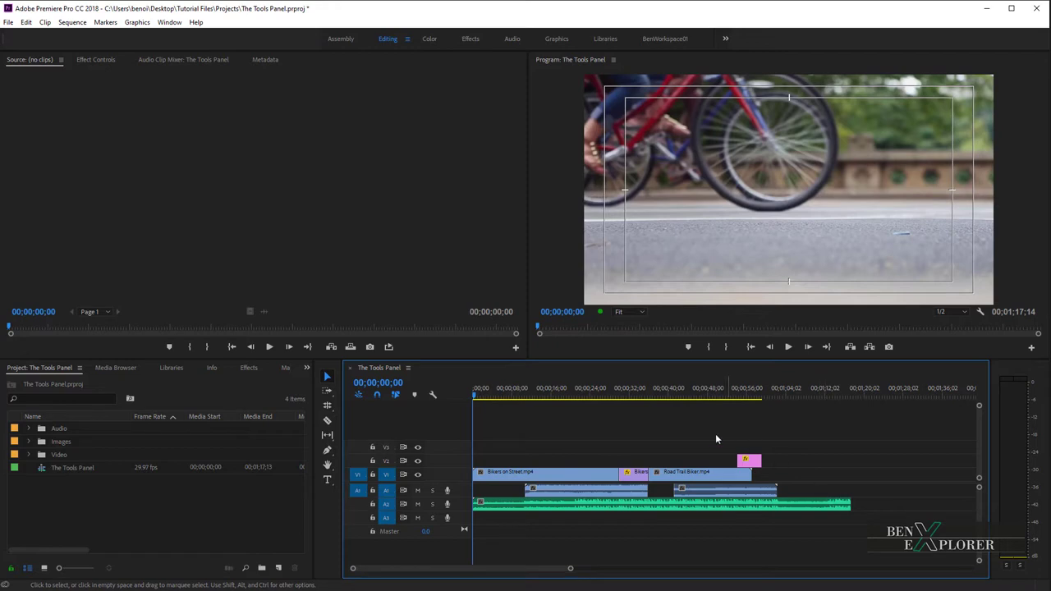
pyautogui.moveTo(703, 474); pyautogui.dragTo(707, 452)
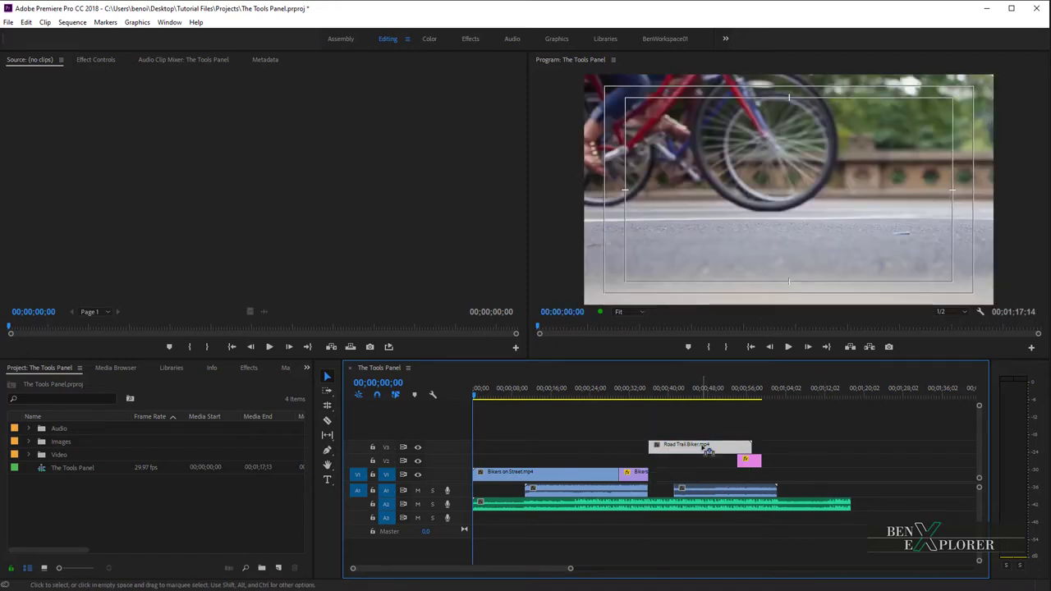
pyautogui.hotkey('ctrl', 'z')
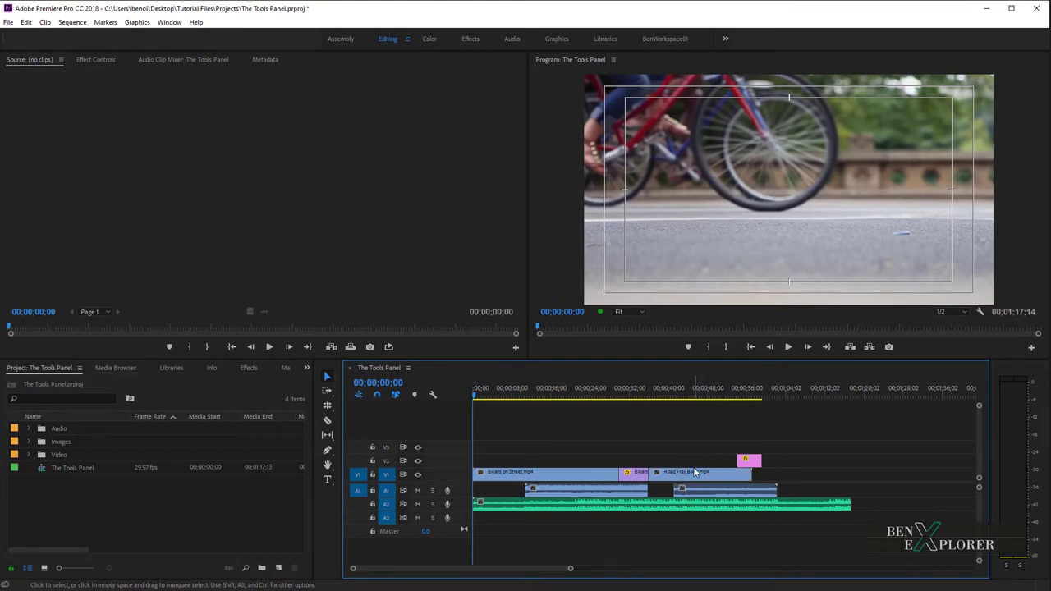
# Try shifting Bikers on Street.mp4 and Road Trail Biker.mp4 together along V1, and all three V1 clips up to V3, undoing each move.
pyautogui.click(580, 475)
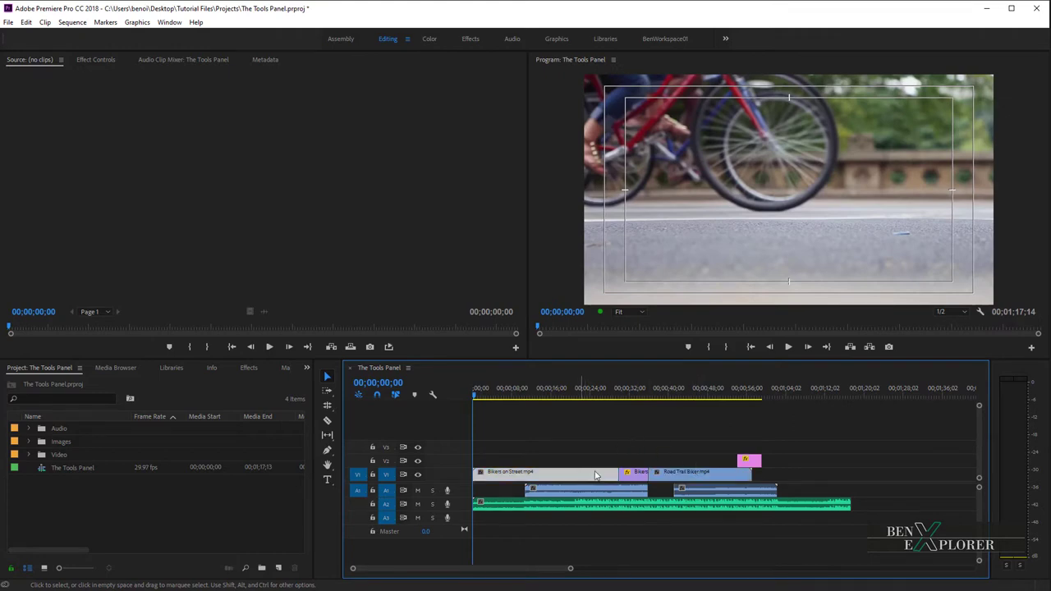
pyautogui.keyDown('shift'); pyautogui.click(689, 471); pyautogui.keyUp('shift')
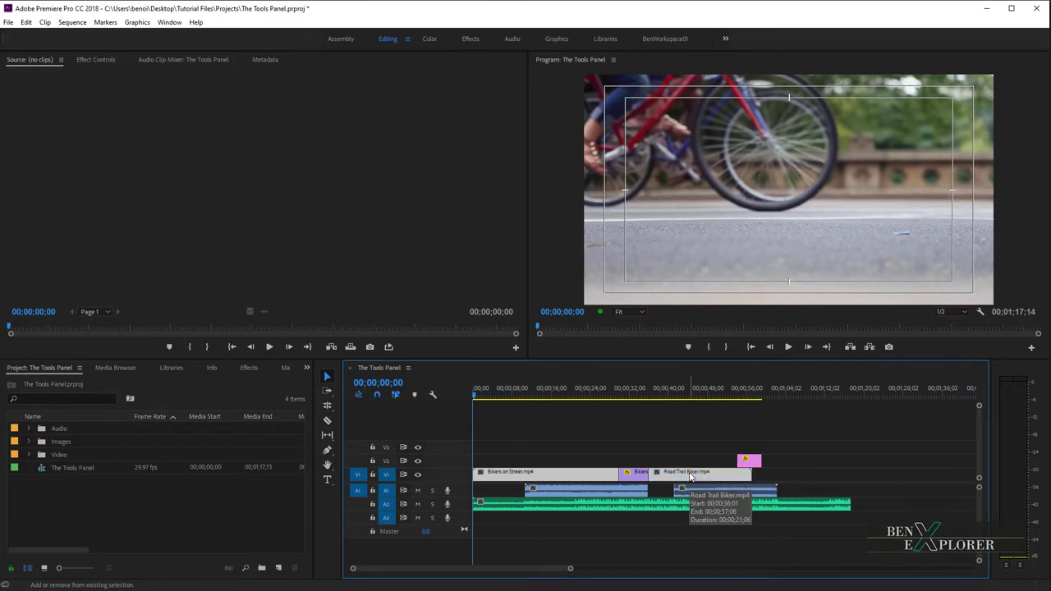
pyautogui.moveTo(690, 476); pyautogui.dragTo(967, 476)
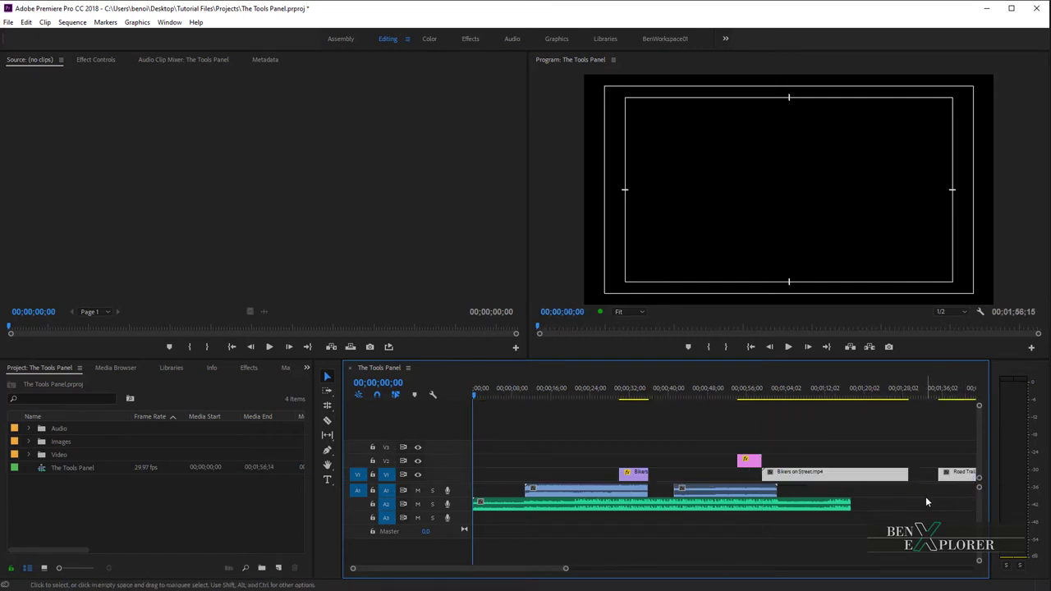
pyautogui.hotkey('ctrl', 'z')
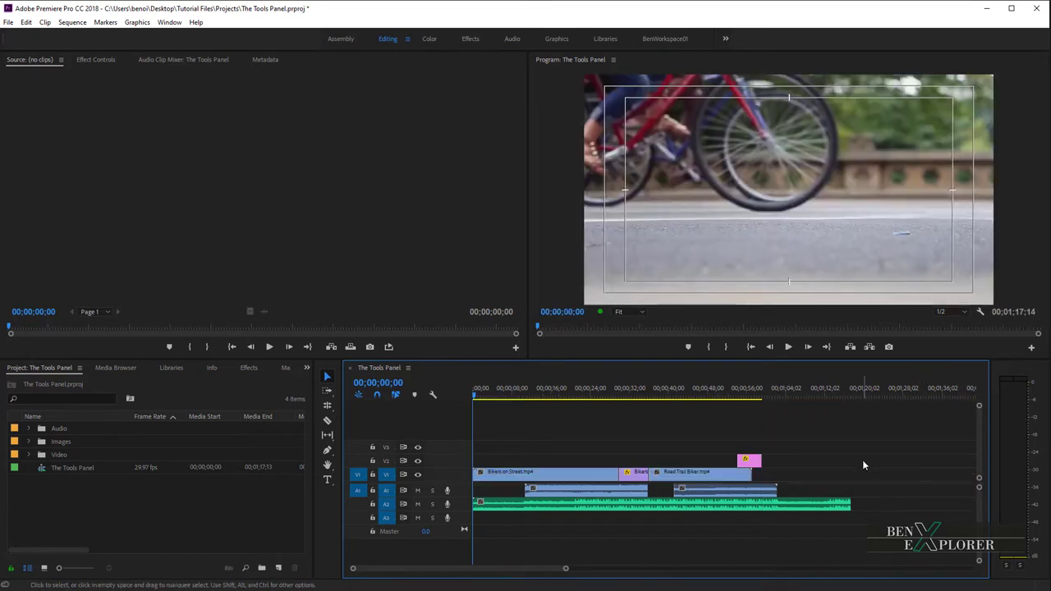
pyautogui.moveTo(487, 445); pyautogui.dragTo(808, 469)
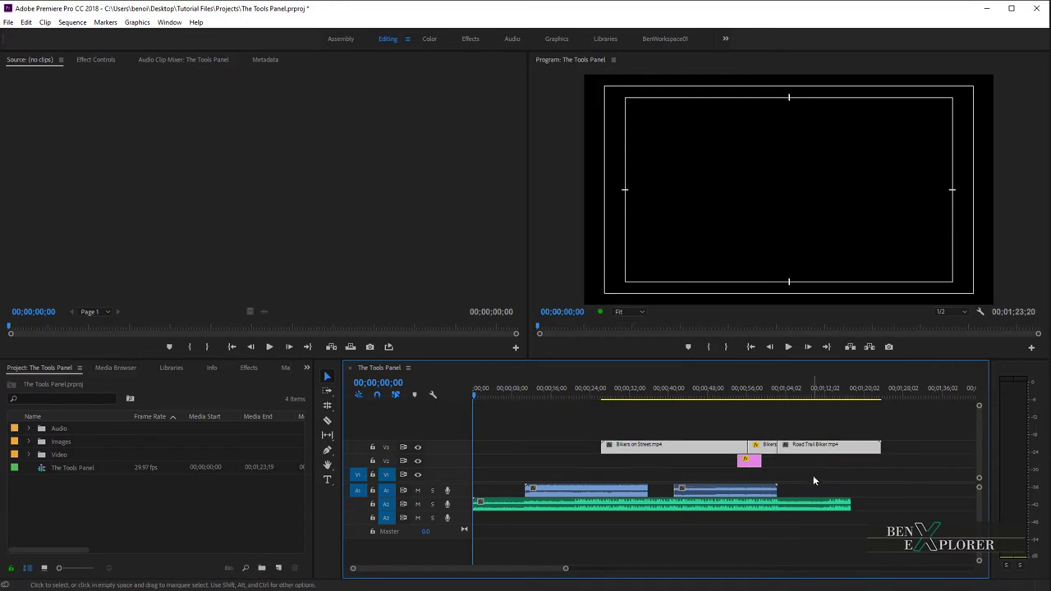
pyautogui.hotkey('ctrl', 'z')
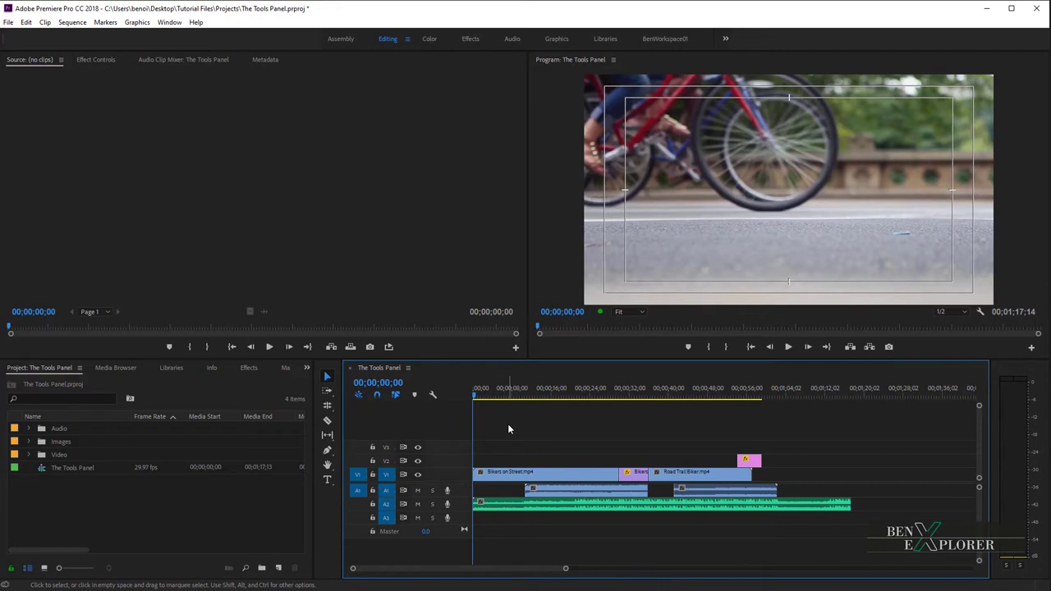
# Use the Track Select Forward tool to select the clips on all tracks from the short Bikers clip onward.
pyautogui.click(329, 394)
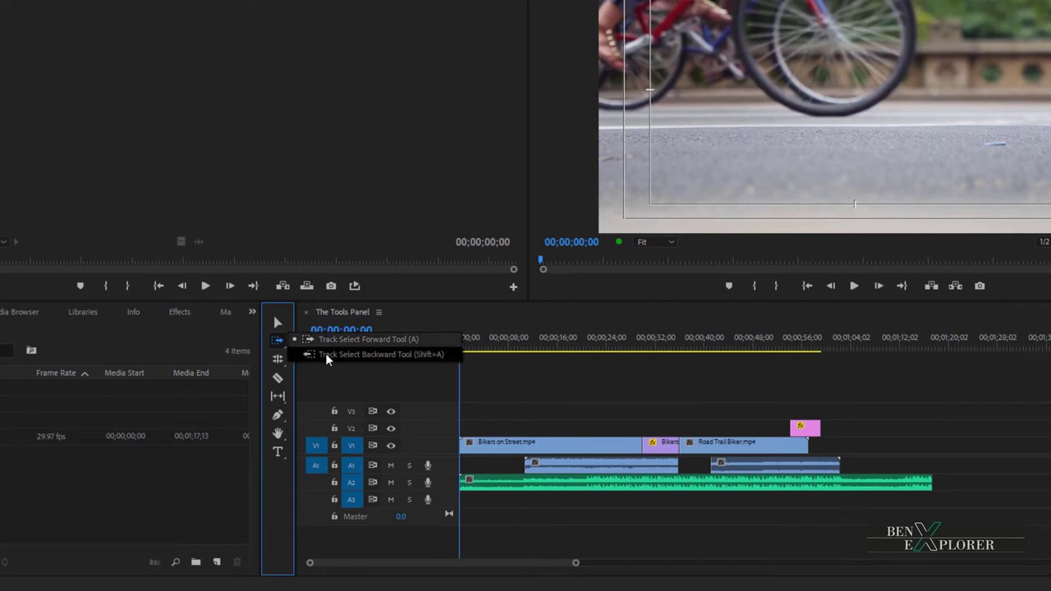
pyautogui.click(278, 346)
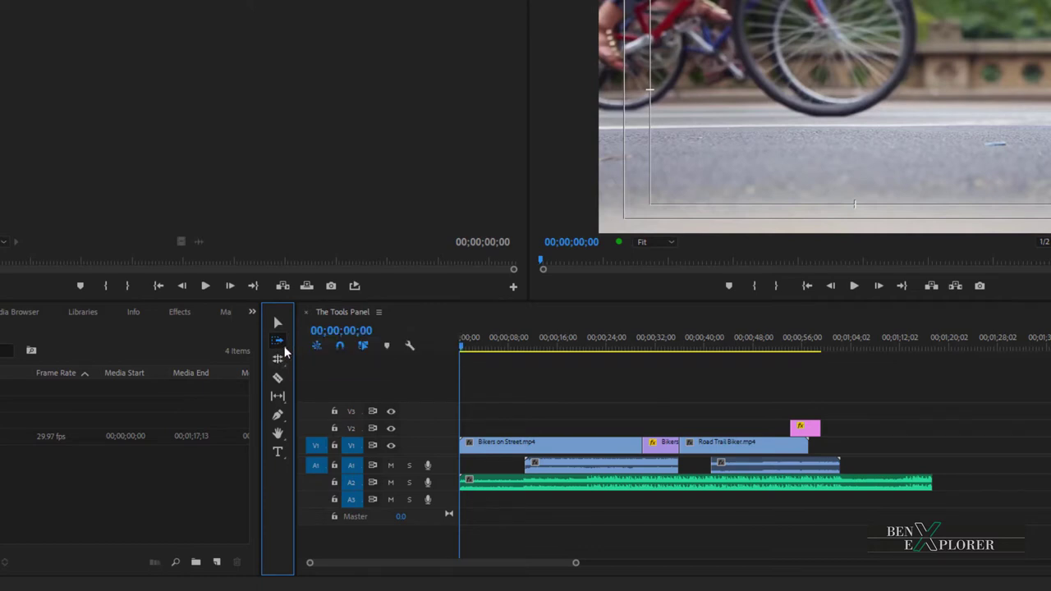
pyautogui.click(277, 342)
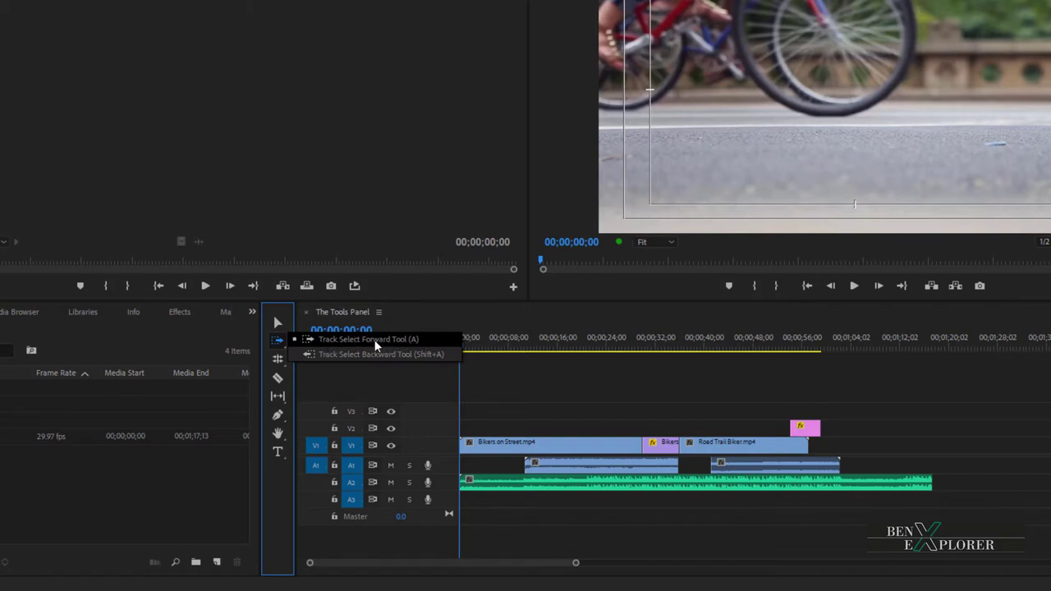
pyautogui.click(409, 339)
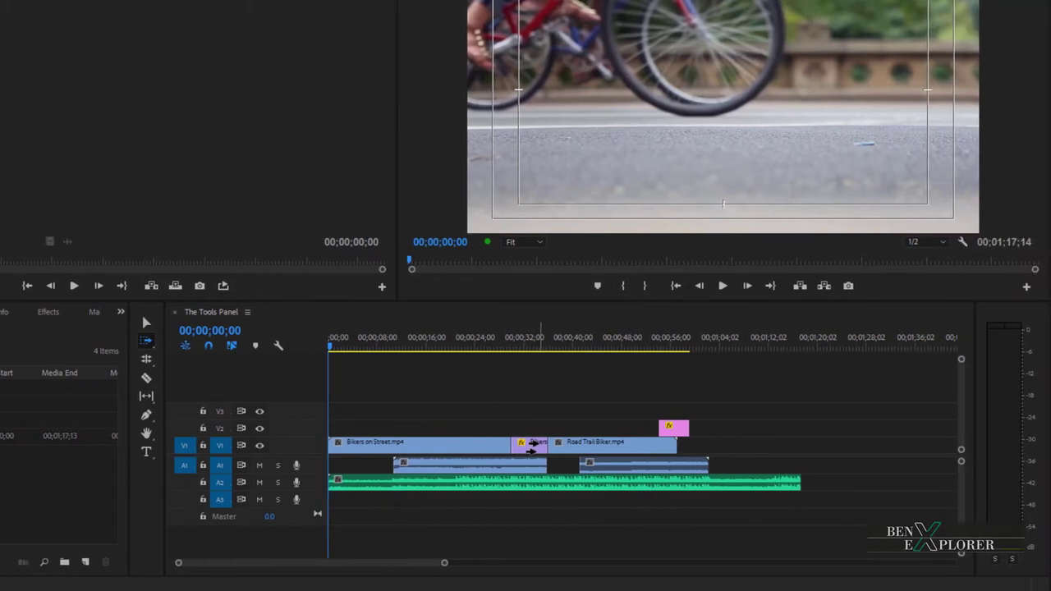
pyautogui.click(535, 444)
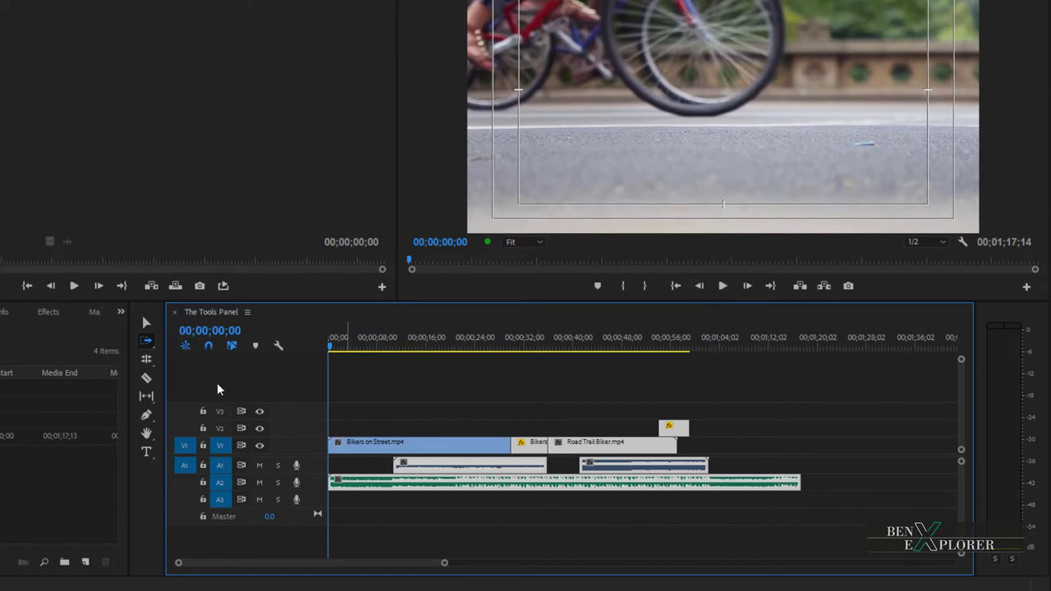
# Use the Track Select Backward tool to select clips on all tracks back from the short Bikers clip, Road Trail Biker.mp4 and the V2 clip.
pyautogui.click(146, 339)
pyautogui.click(207, 352)
pyautogui.click(531, 409)
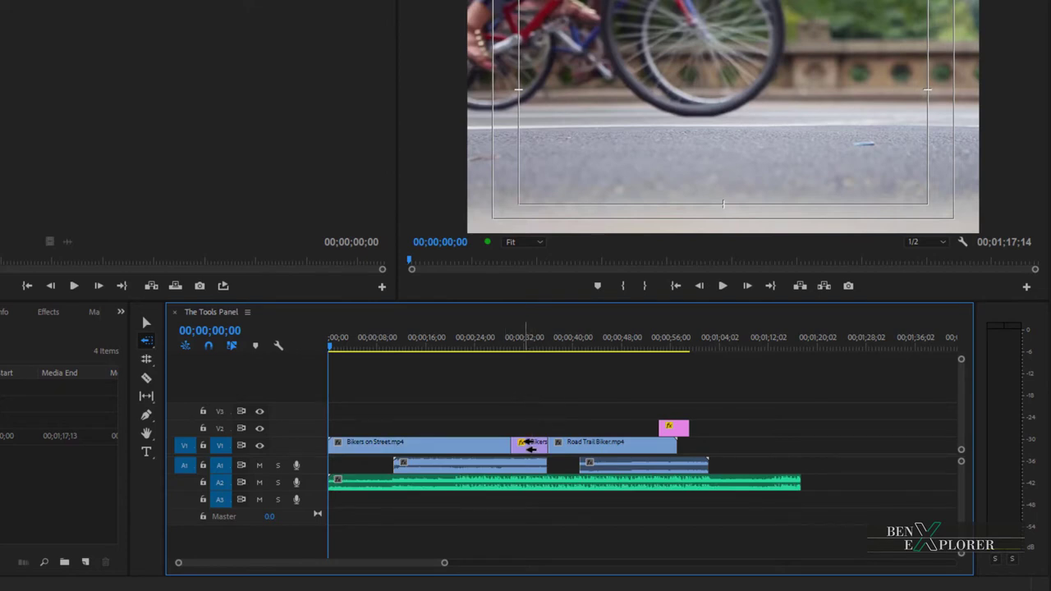
pyautogui.click(531, 444)
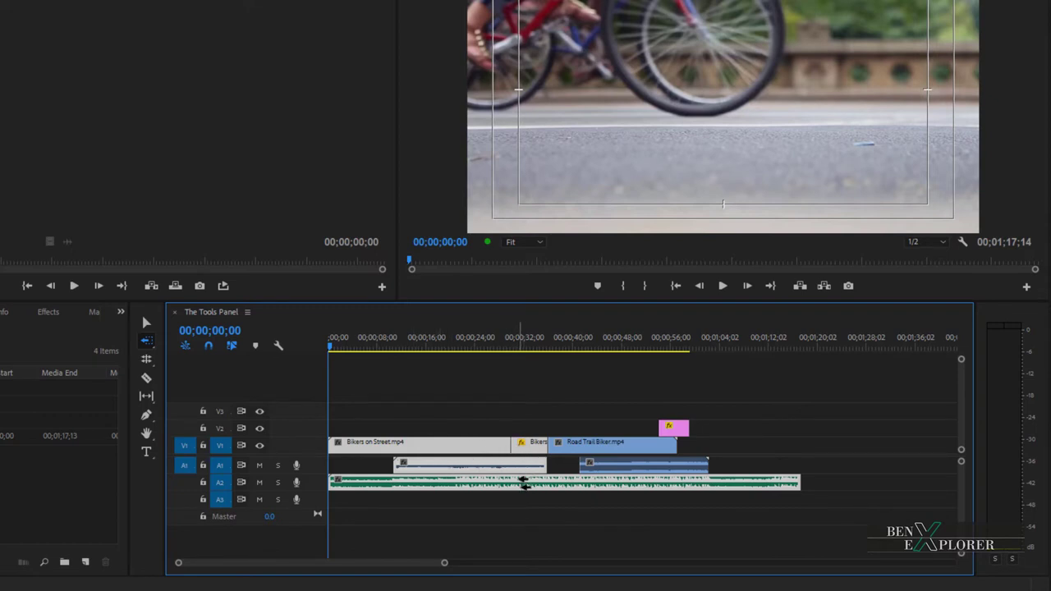
pyautogui.click(563, 444)
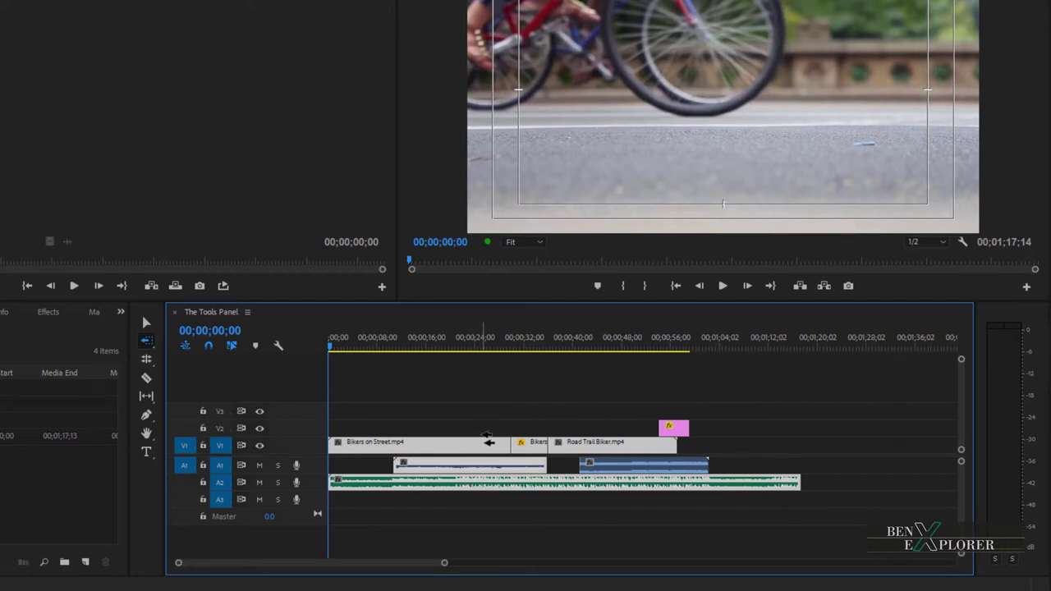
pyautogui.click(493, 424)
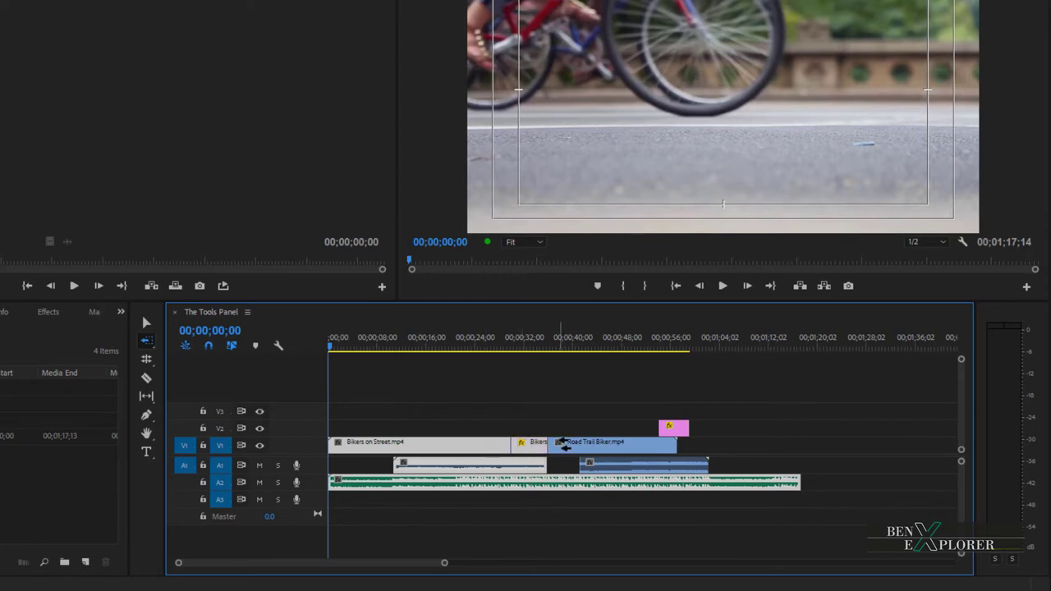
pyautogui.click(666, 426)
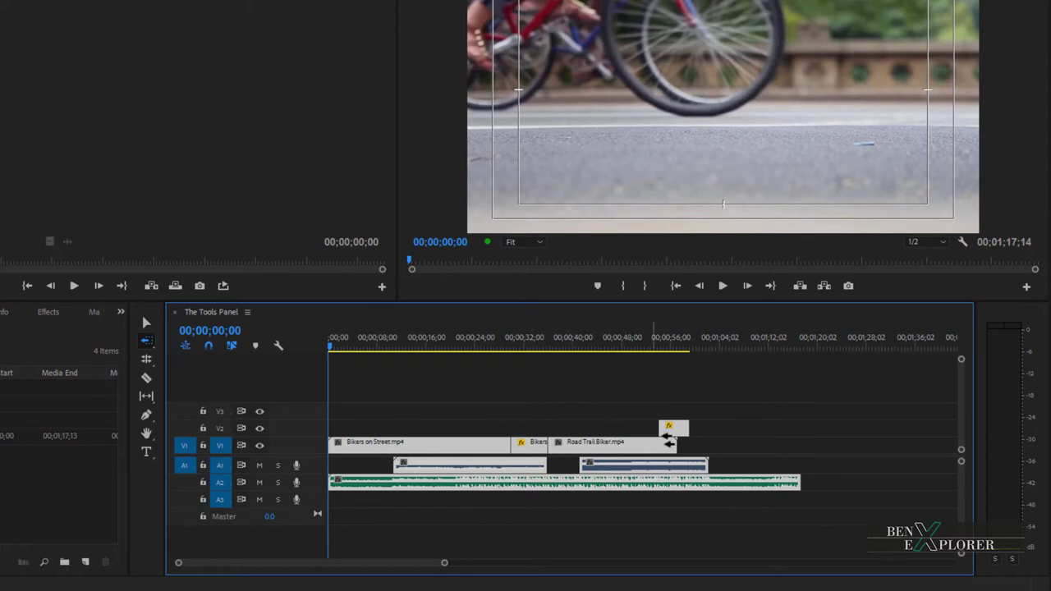
# Use the Track Select Forward tool in single-track mode to select the V1 clips forward, and finally only the clips on A1.
pyautogui.click(152, 345)
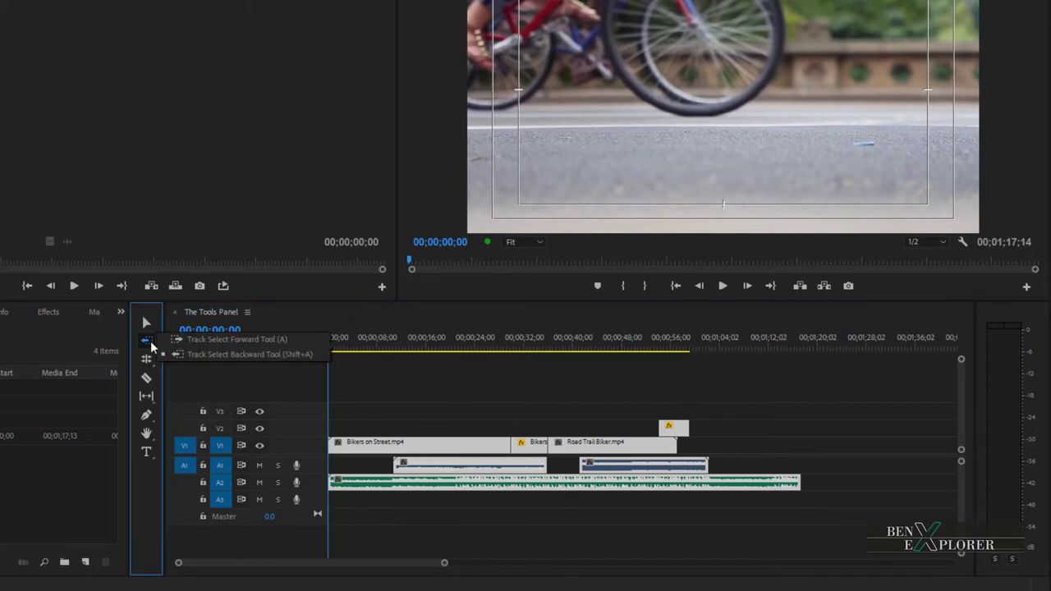
pyautogui.click(209, 340)
pyautogui.click(414, 425)
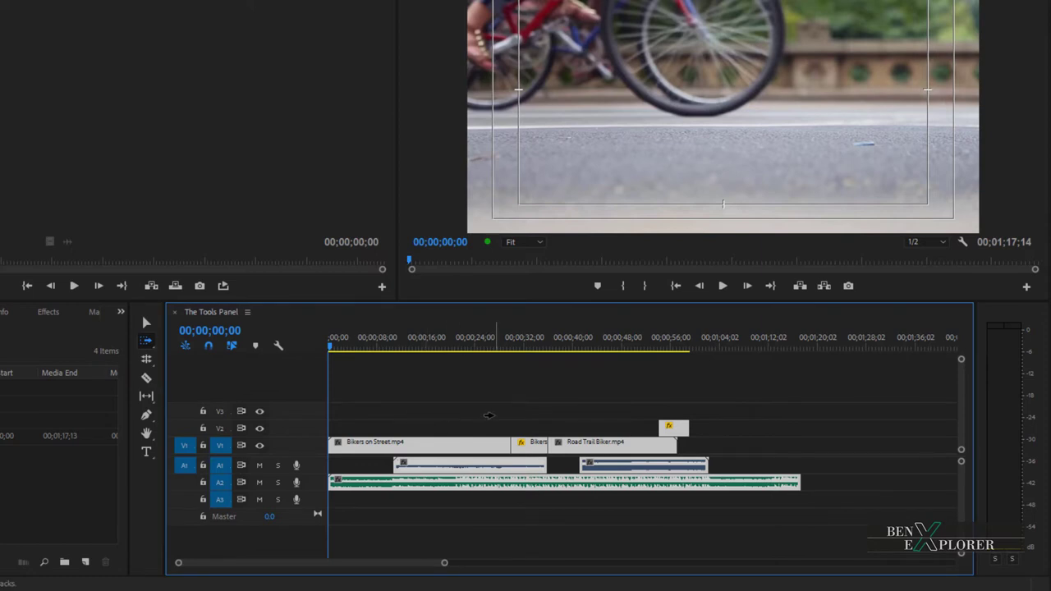
pyautogui.click(529, 414)
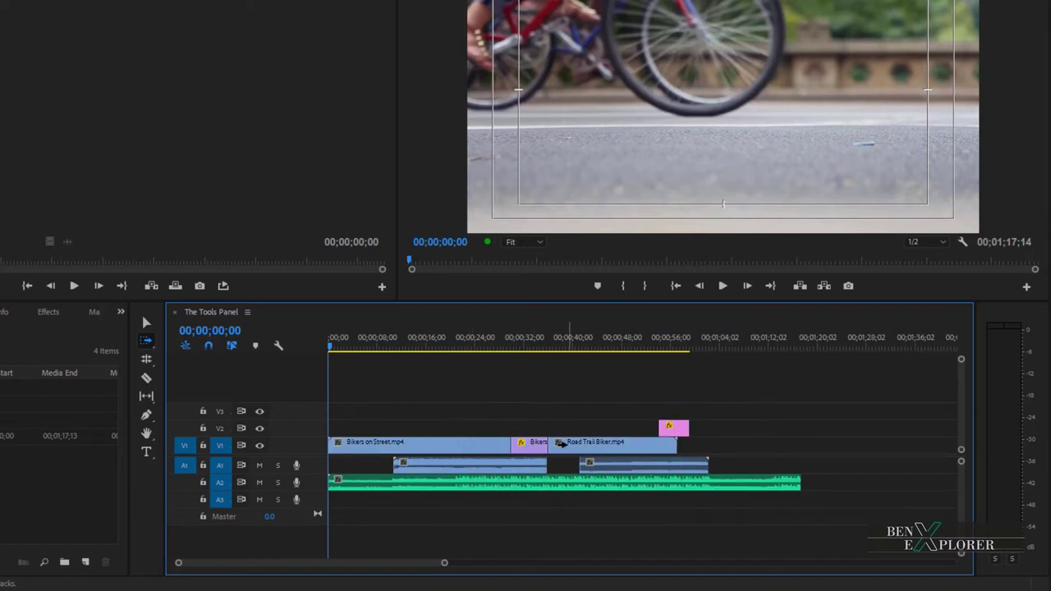
pyautogui.click(522, 447)
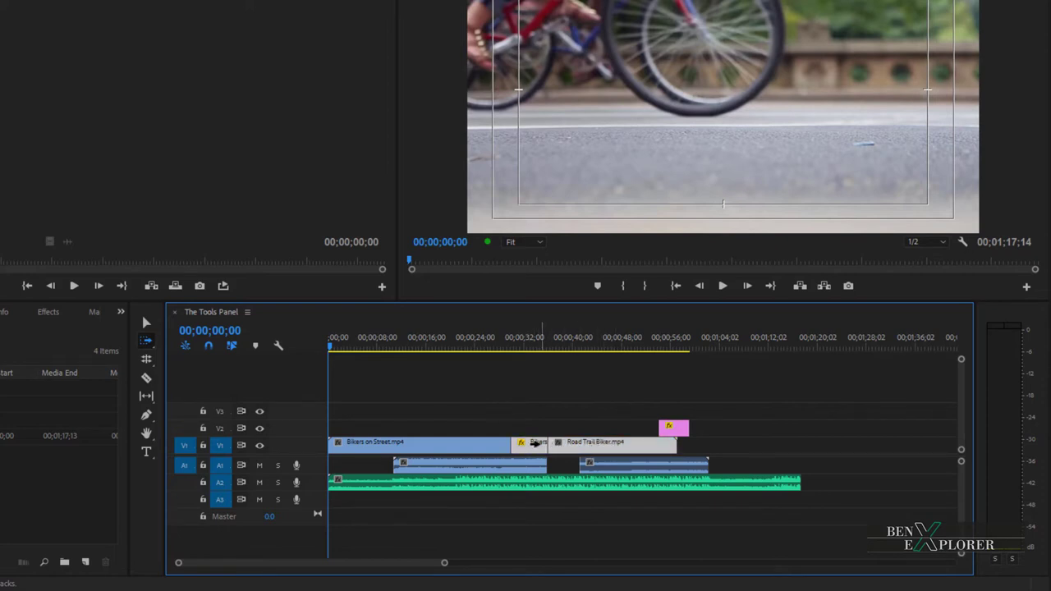
pyautogui.click(463, 444)
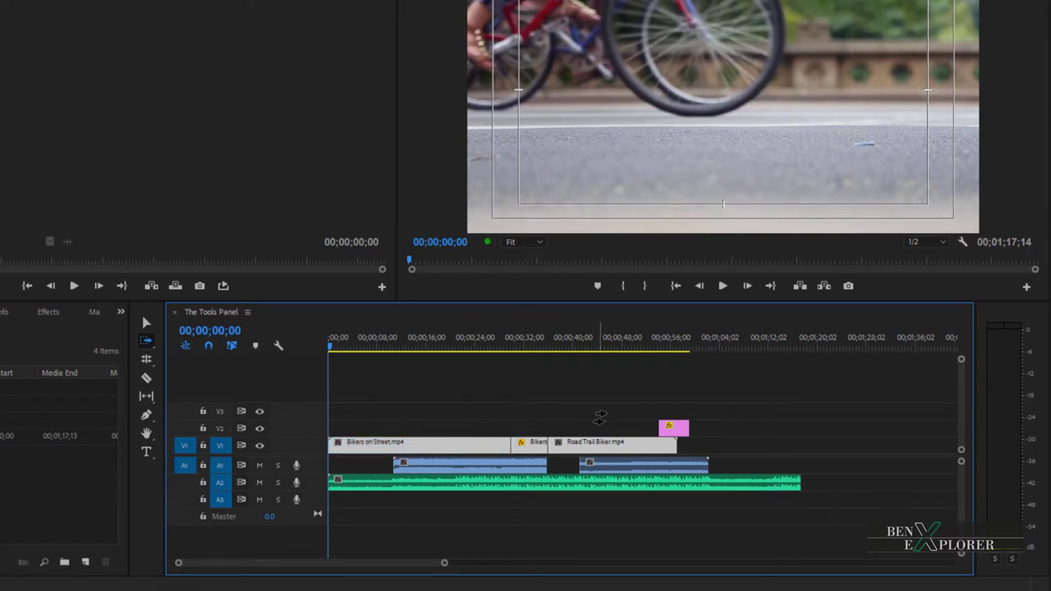
pyautogui.click(509, 465)
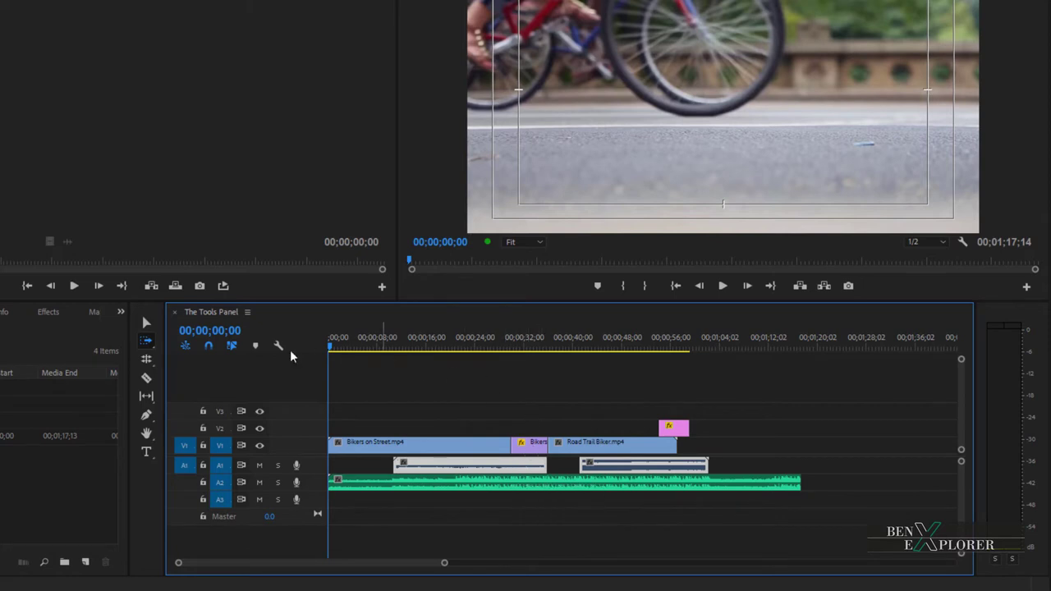
# Make Ripple Edit the active tool in the group that holds Rolling Edit and Rate Stretch.
pyautogui.click(146, 358)
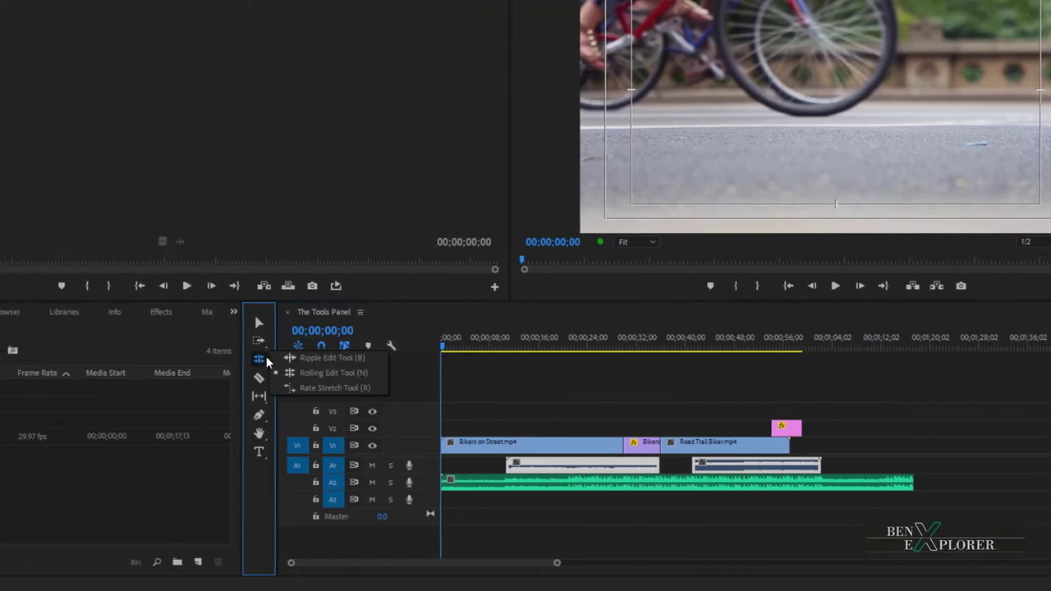
pyautogui.click(305, 358)
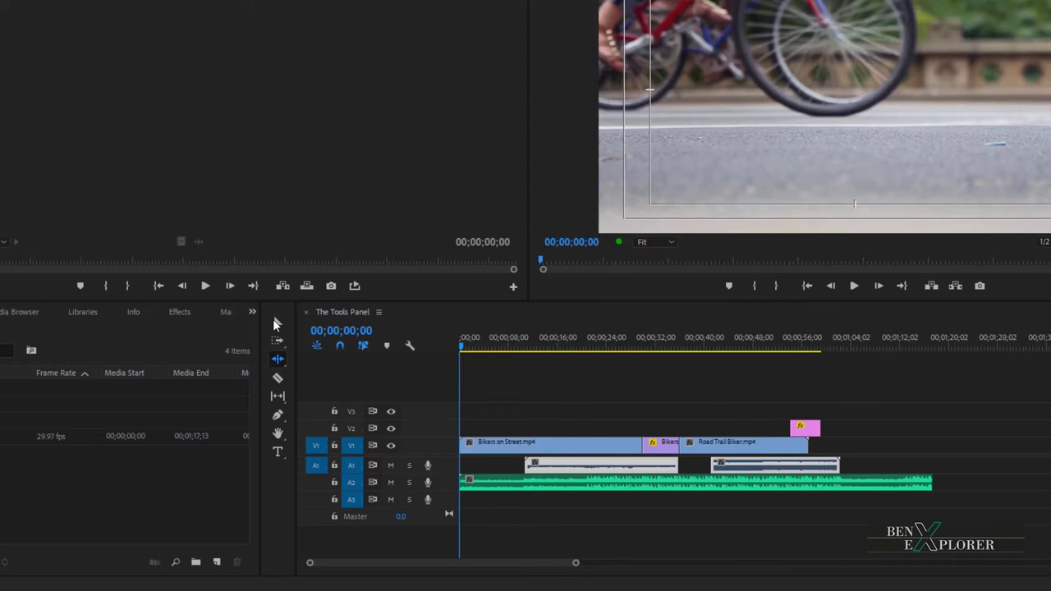
# Create a subsequence from the three V1 clips, open it in the timeline and save the project.
pyautogui.click(275, 322)
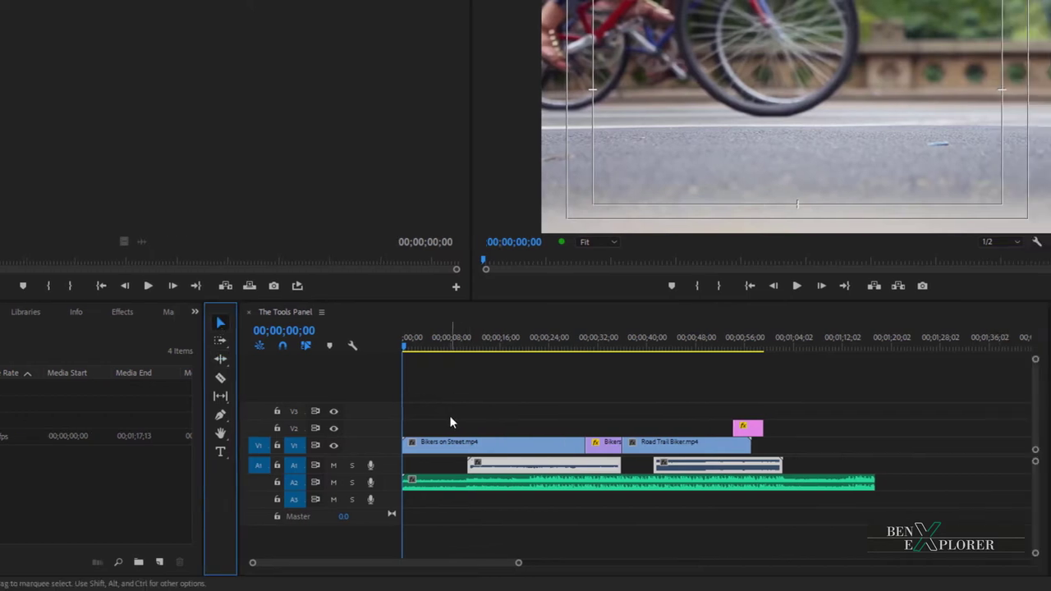
pyautogui.moveTo(500, 438); pyautogui.dragTo(594, 449)
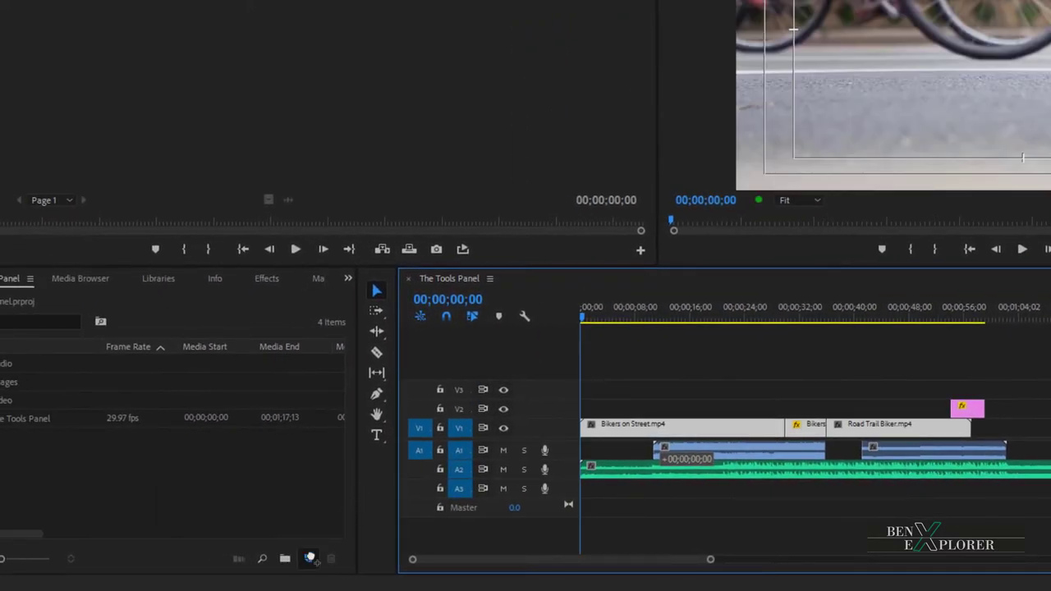
pyautogui.hotkey('shift', 'u')
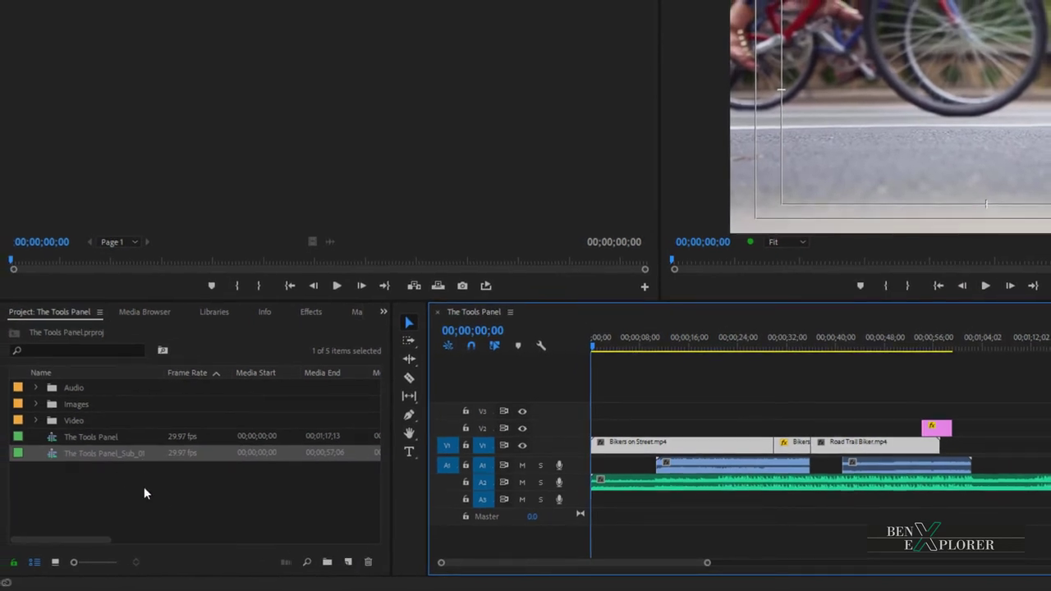
pyautogui.doubleClick(52, 453)
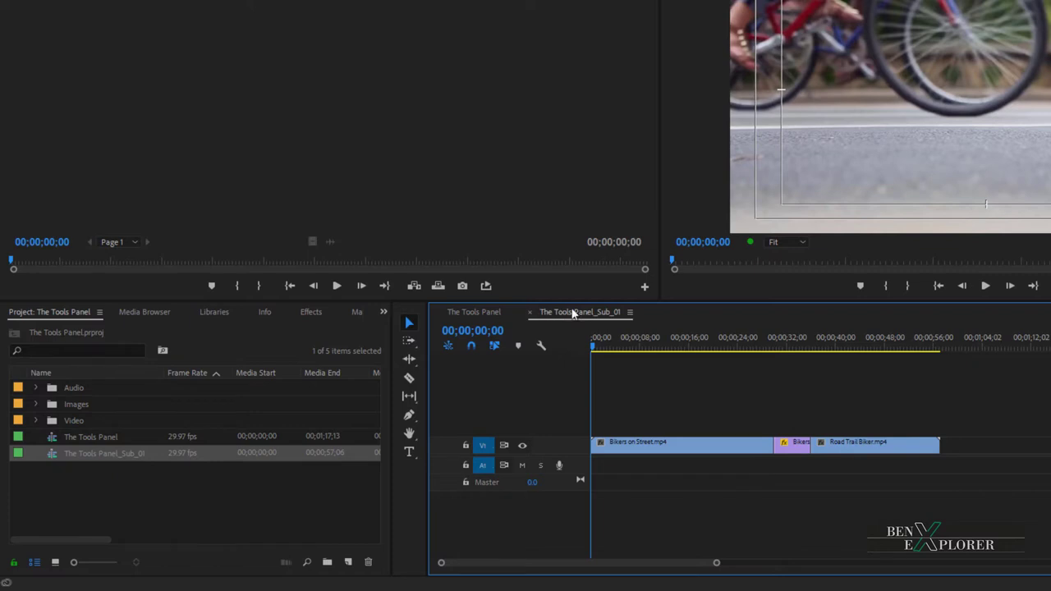
pyautogui.hotkey('ctrl', 's')
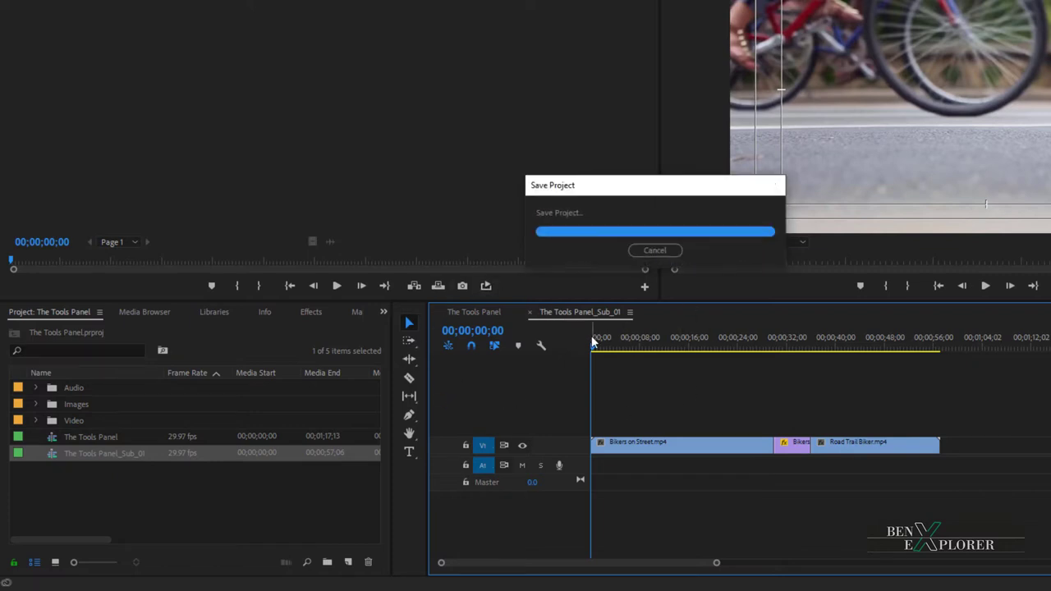
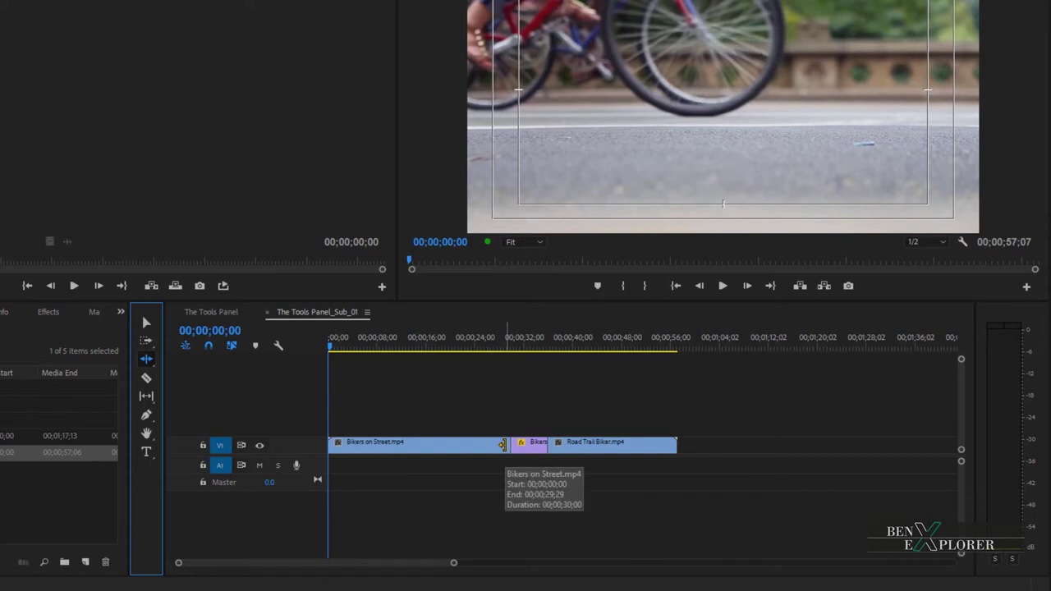
# Try ripple-trimming the end of Bikers on Street.mp4 back to about 17 seconds in the subsequence, and undo the trim.
pyautogui.click(502, 444)
pyautogui.moveTo(503, 444); pyautogui.dragTo(423, 444)
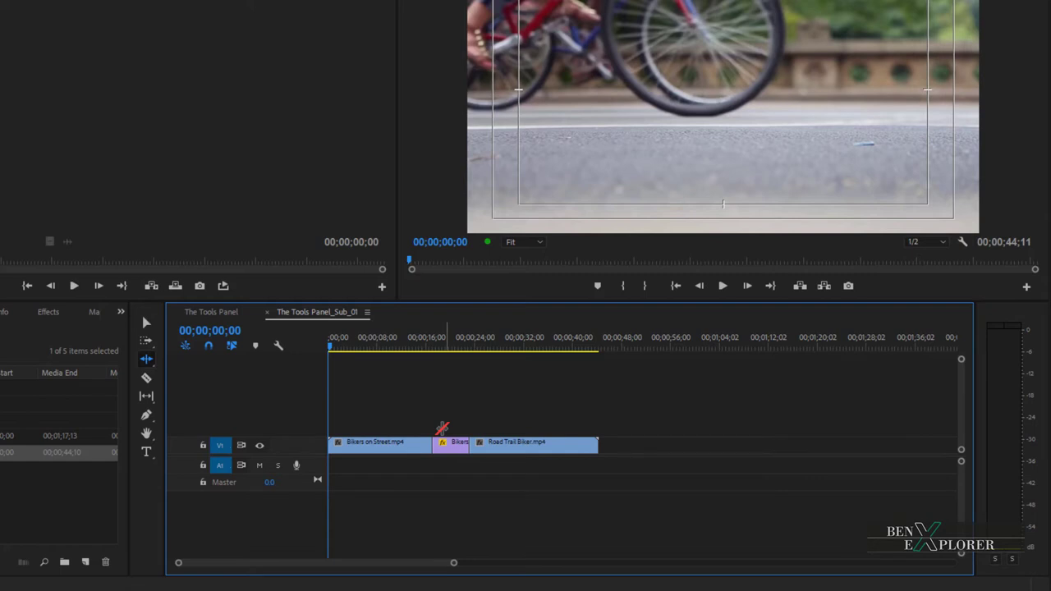
pyautogui.hotkey('ctrl', 'z')
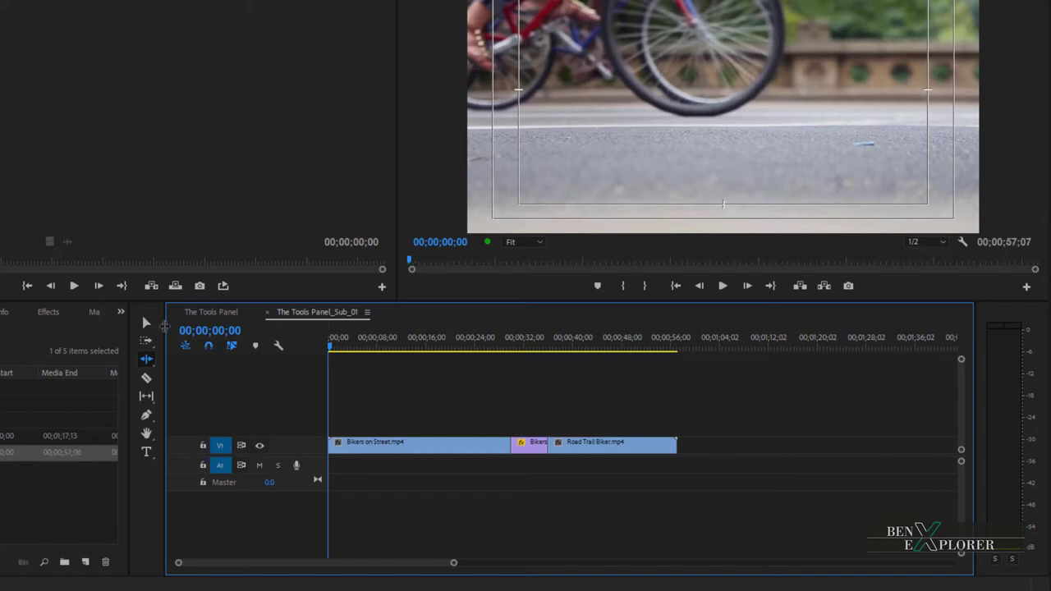
# Try trimming the end of Bikers on Street.mp4 to 00;00;17;07 with the Selection tool and ripple deleting the gap, undoing both edits.
pyautogui.click(147, 326)
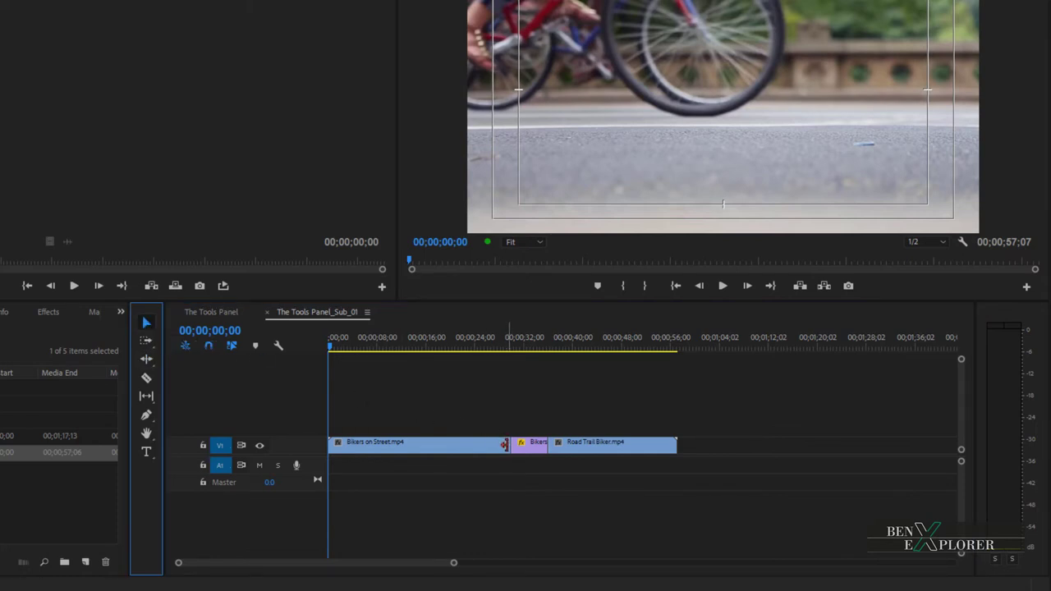
pyautogui.moveTo(502, 445); pyautogui.dragTo(424, 444)
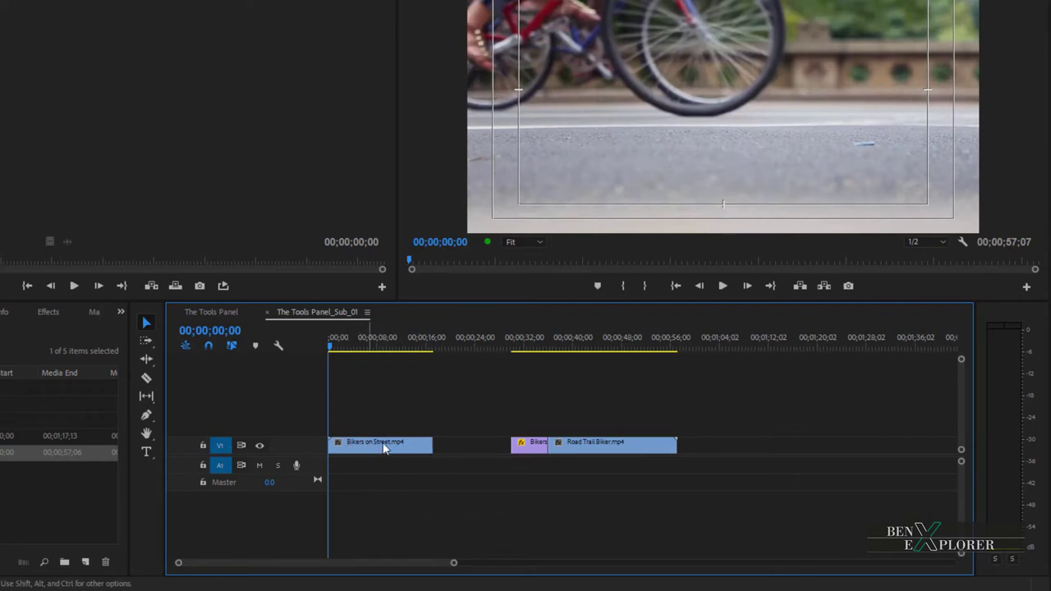
pyautogui.rightClick(463, 446)
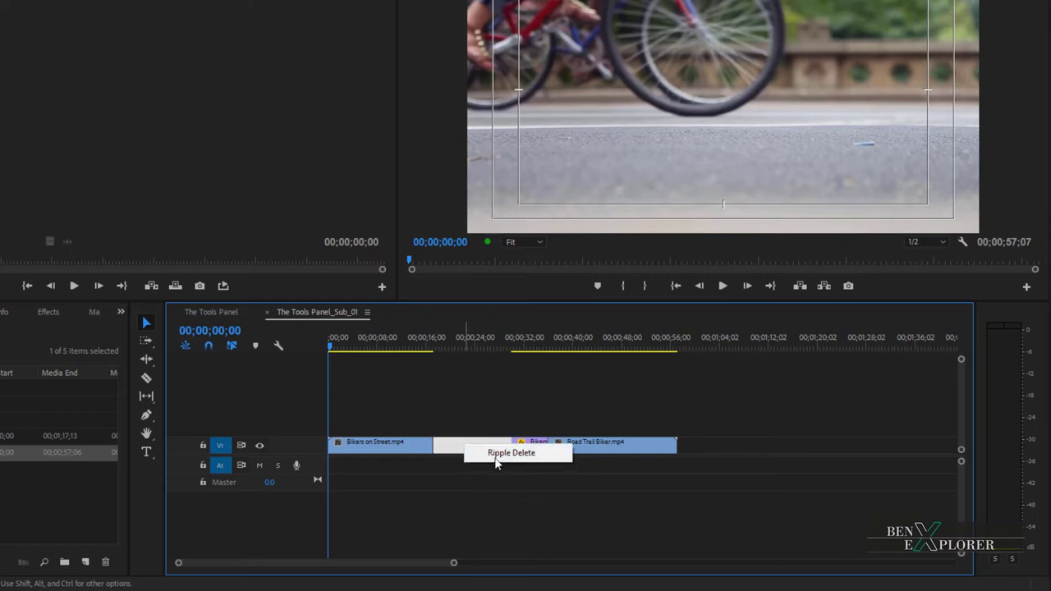
pyautogui.click(494, 453)
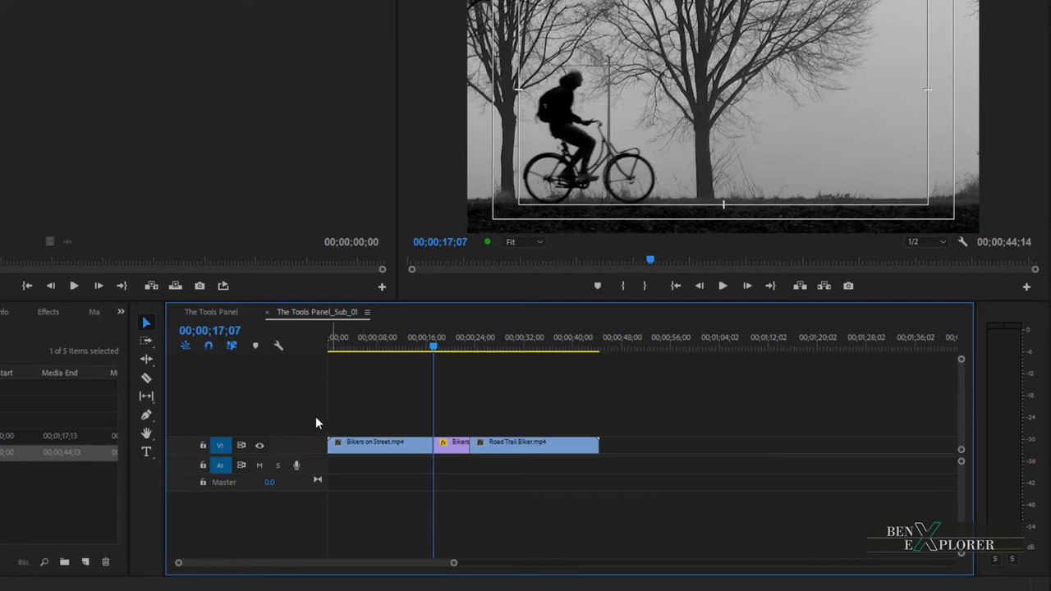
pyautogui.click(145, 361)
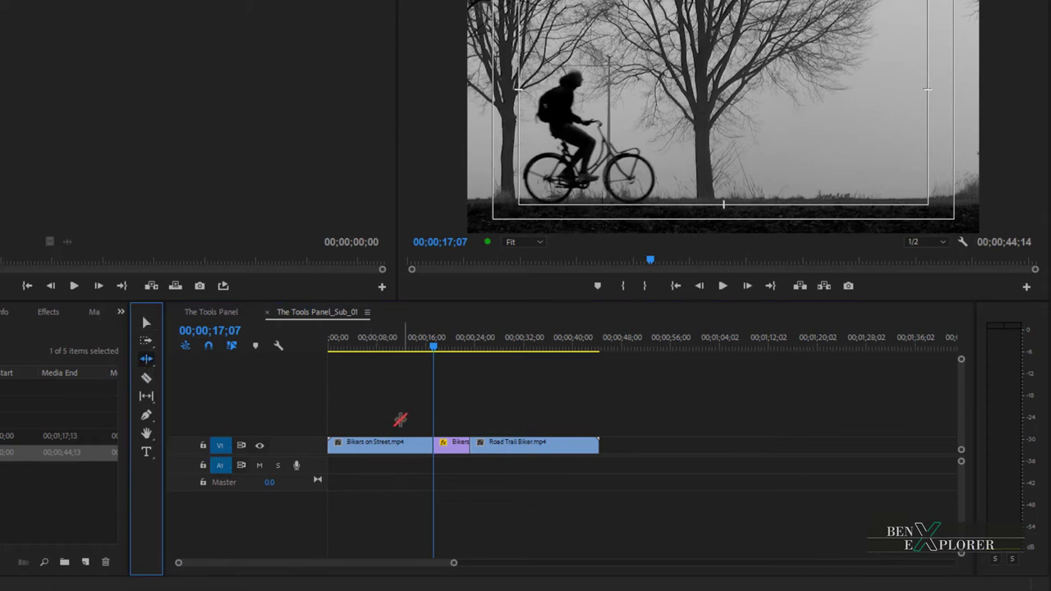
pyautogui.hotkey('ctrl', 'z')
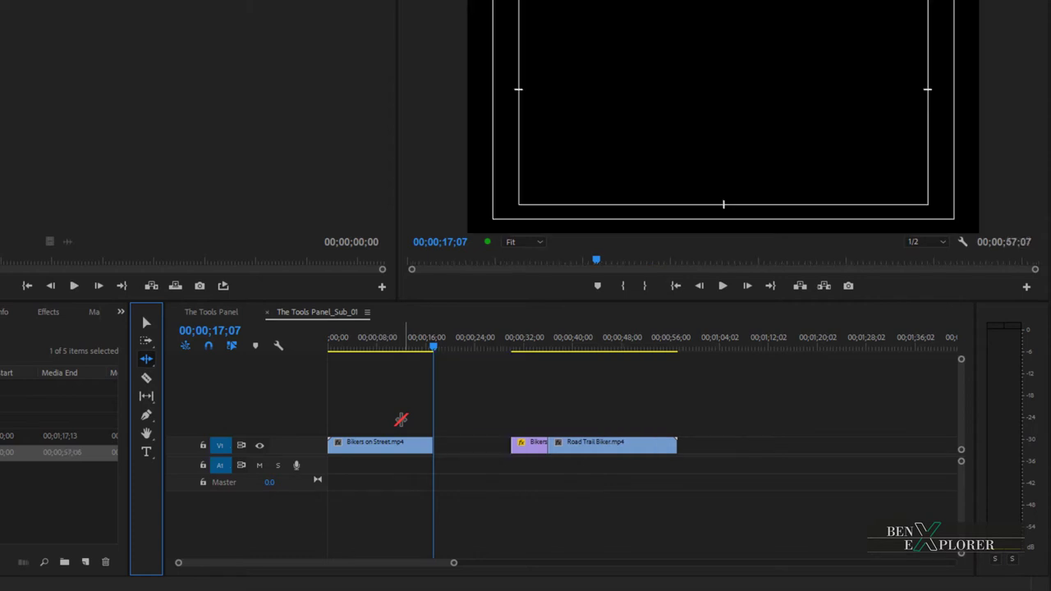
pyautogui.hotkey('ctrl', 'z')
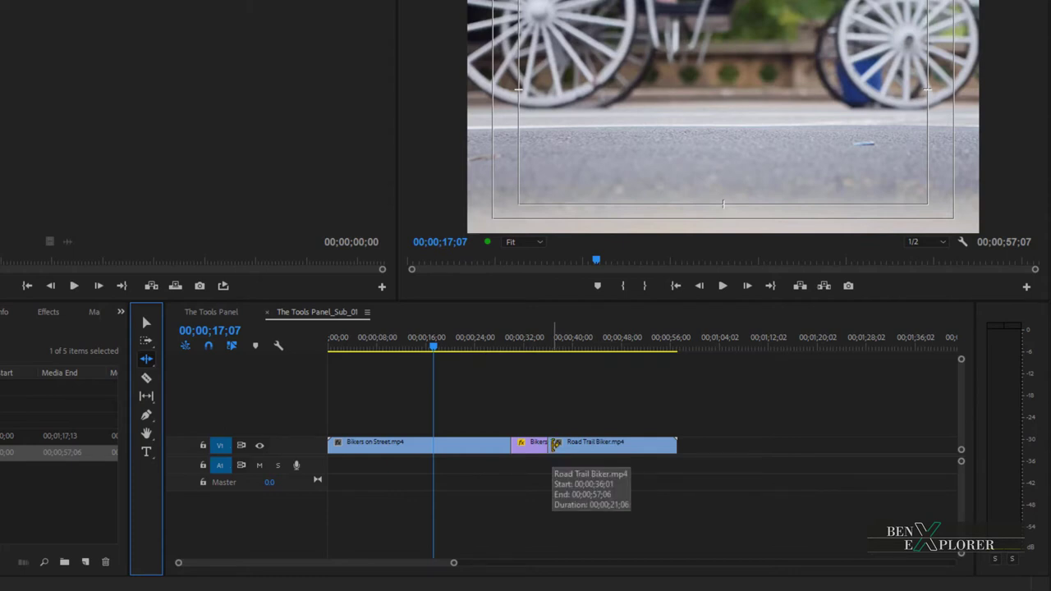
# Ripple-trim the start of Road Trail Biker.mp4 by 00;00;08;18.
pyautogui.moveTo(555, 444); pyautogui.dragTo(606, 444)
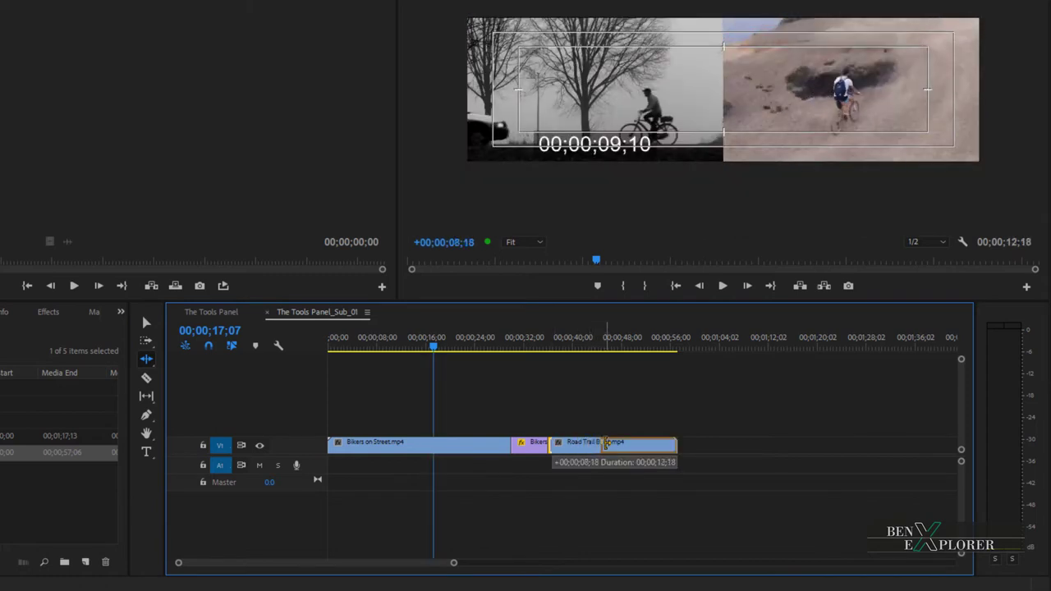
pyautogui.moveTo(606, 444); pyautogui.dragTo(607, 443)
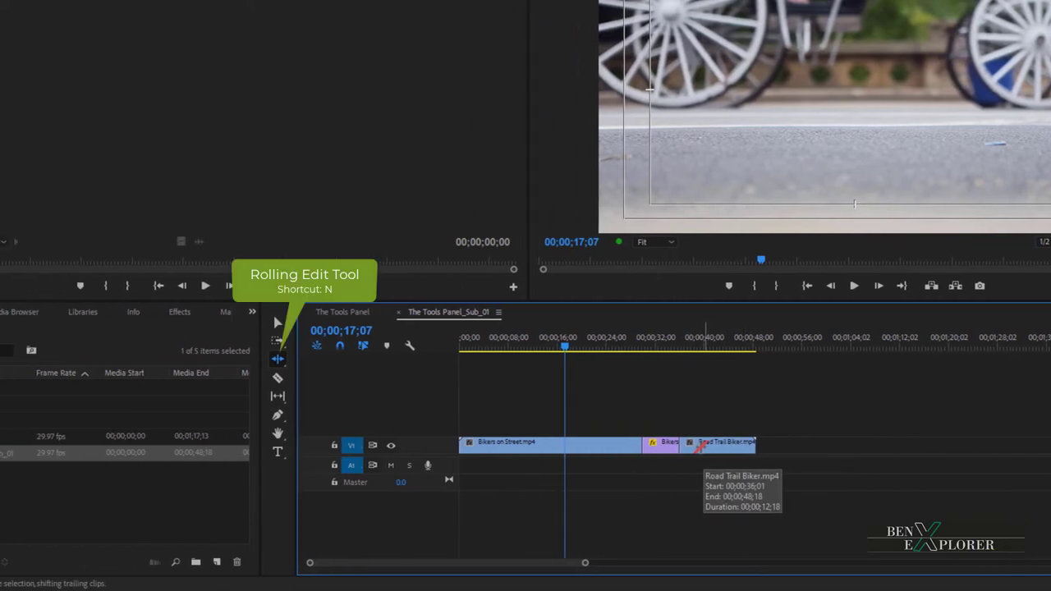
# Use the Rolling Edit tool to move the cut between Bikers on Street.mp4 and the short Bikers clip 00;00;03;10 earlier.
pyautogui.click(281, 362)
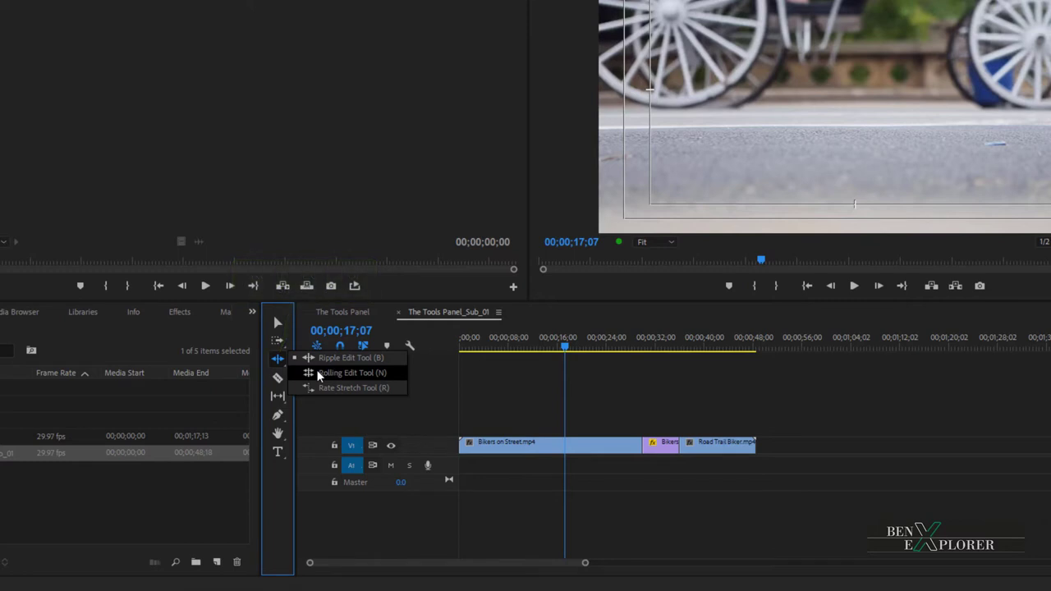
pyautogui.click(318, 374)
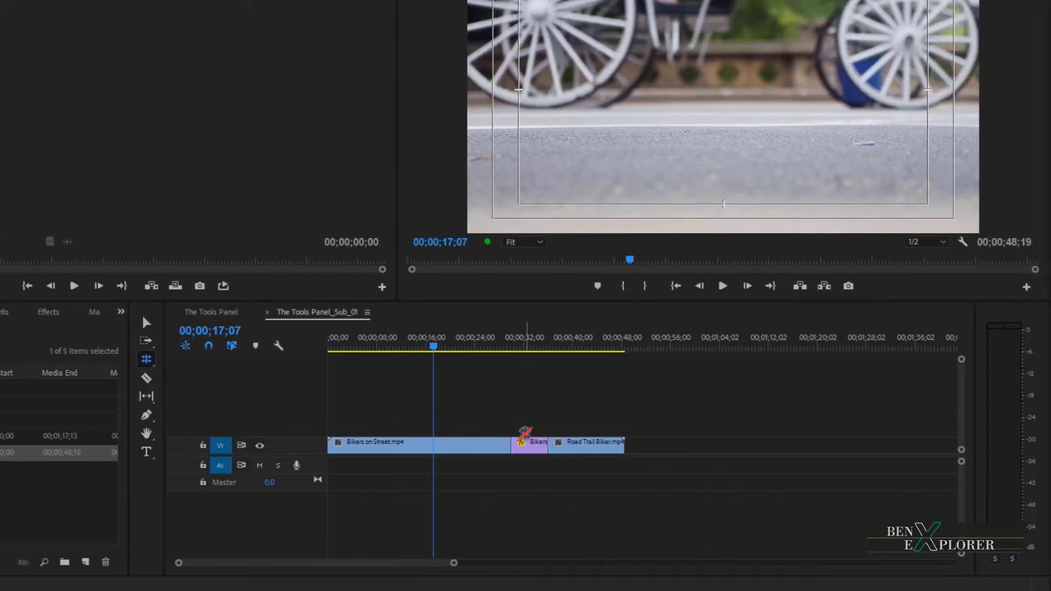
pyautogui.moveTo(510, 443); pyautogui.dragTo(486, 444)
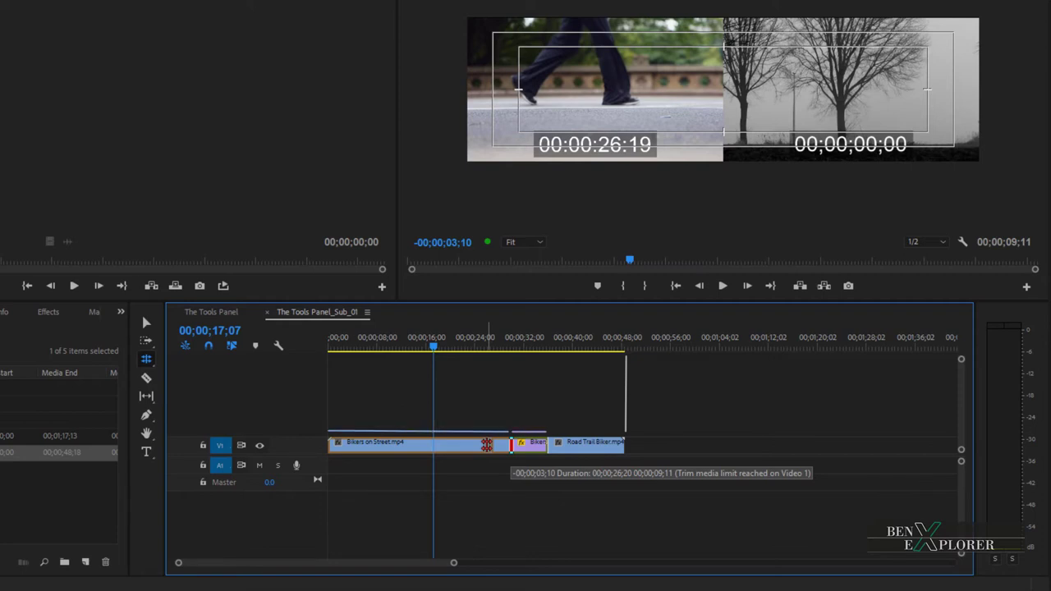
pyautogui.moveTo(487, 444); pyautogui.dragTo(486, 444)
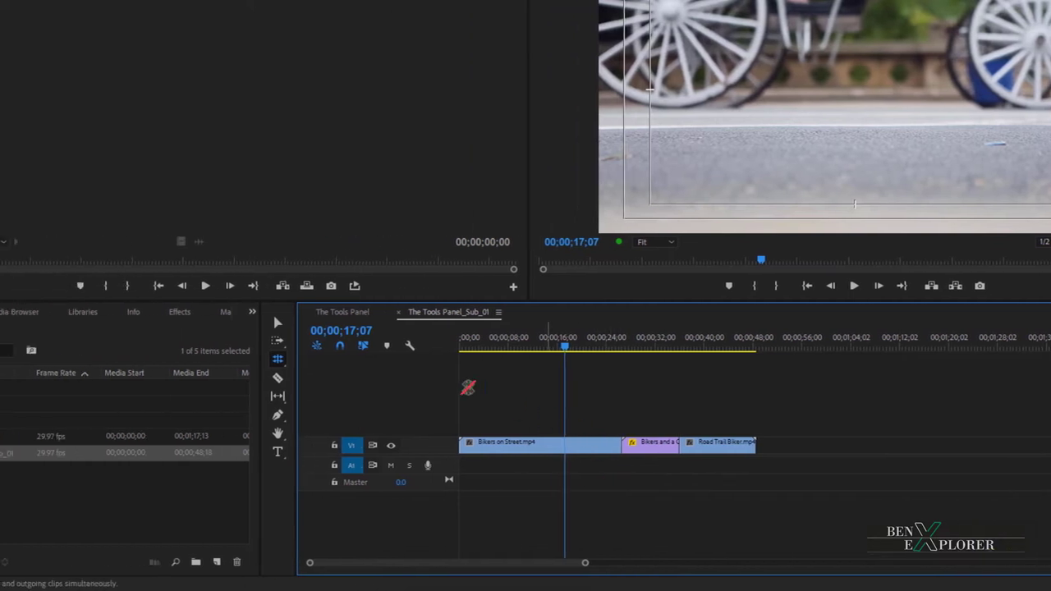
# Try shortening Road Trail Biker.mp4 from its end to about 00;00;42;10 with the Rate Stretch tool, and undo the stretch.
pyautogui.click(278, 359)
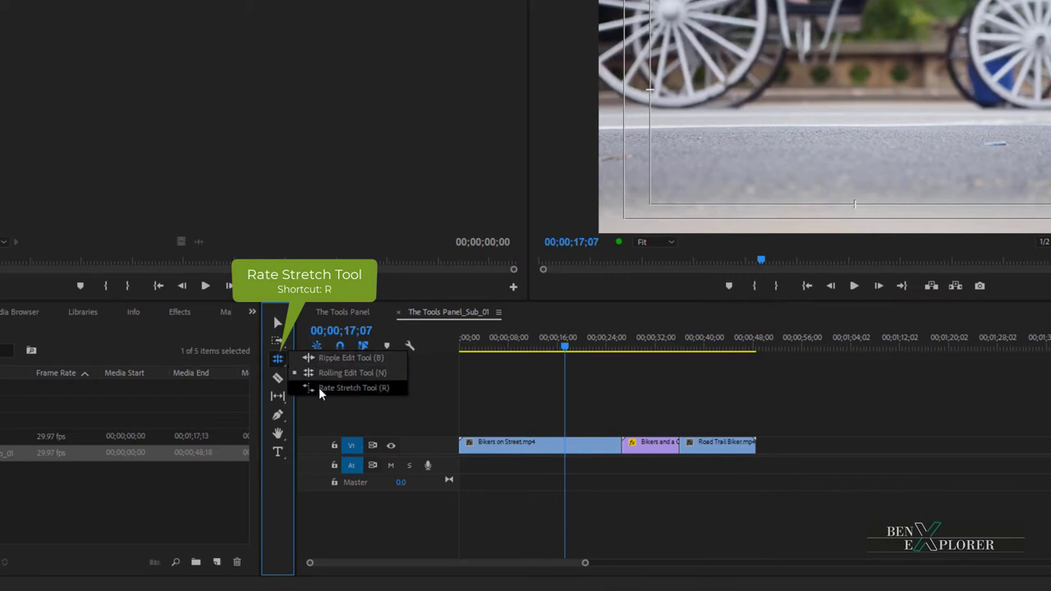
pyautogui.click(375, 387)
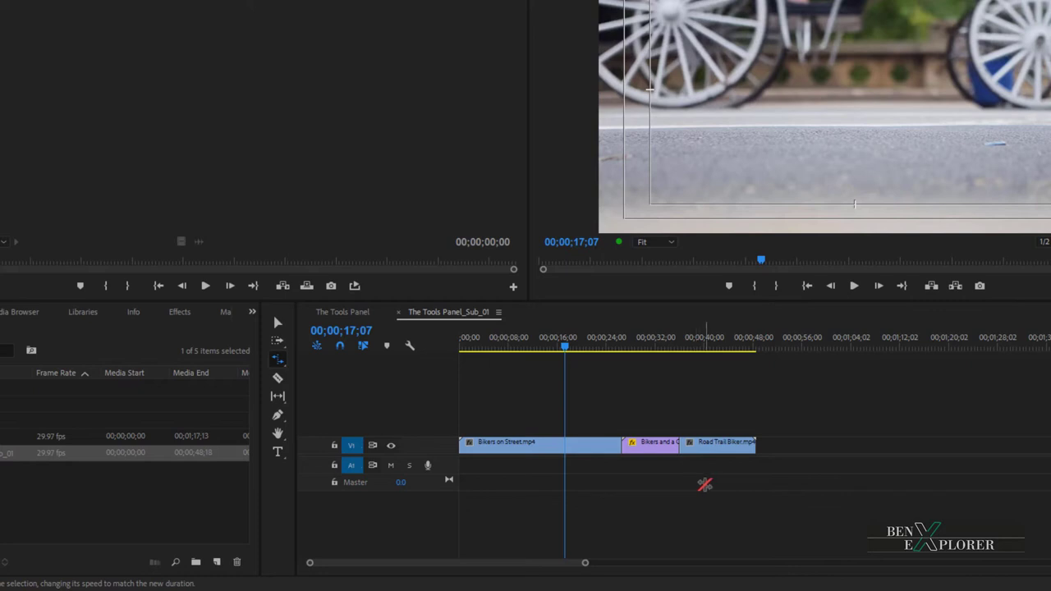
pyautogui.click(621, 444)
pyautogui.moveTo(624, 444); pyautogui.dragTo(586, 439)
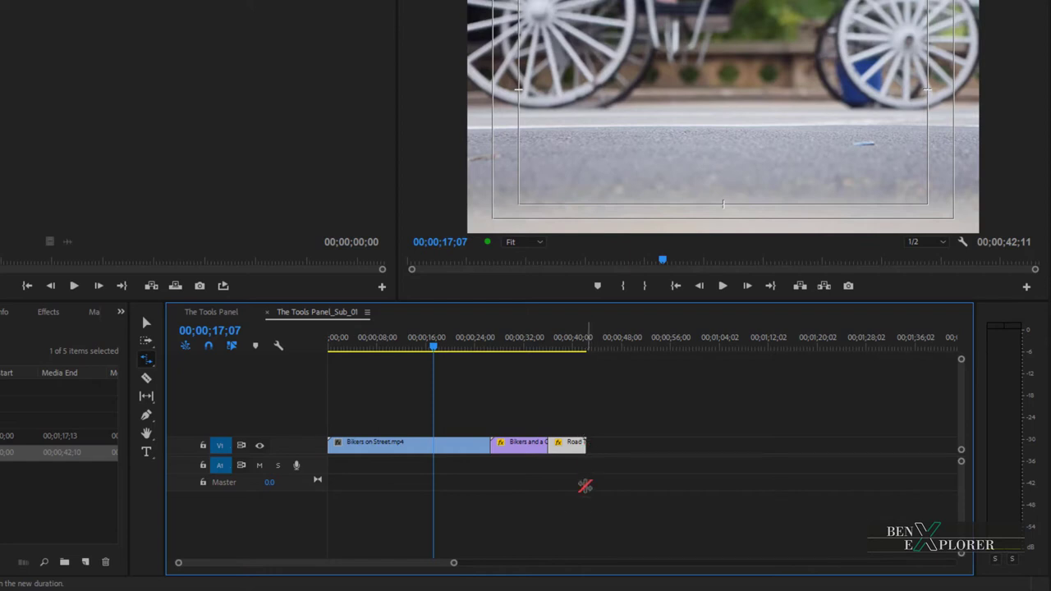
pyautogui.hotkey('ctrl', 'z')
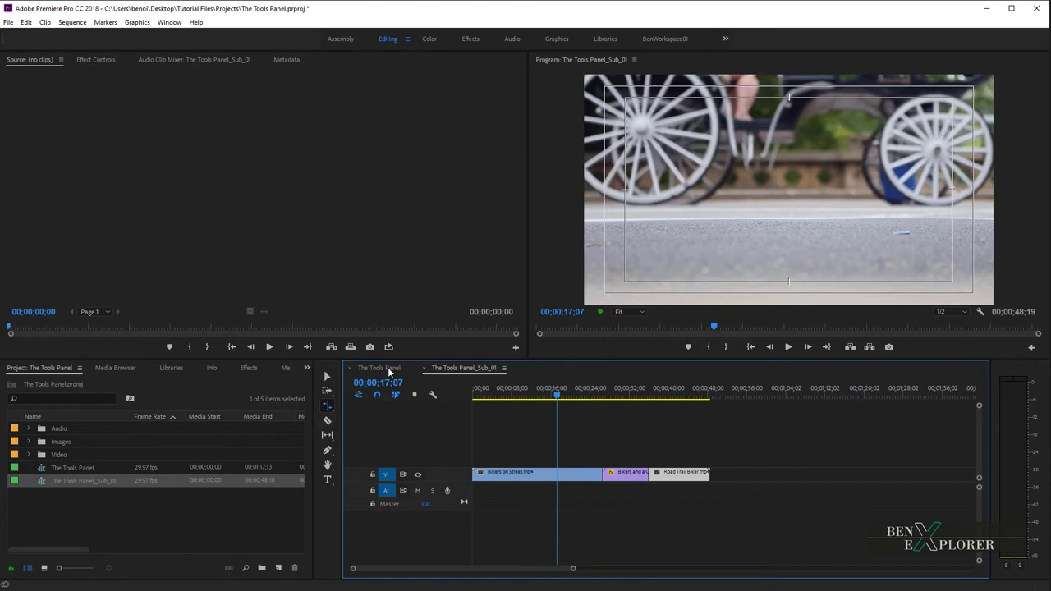
# Open The Tools Panel sequence and split Bikers on Street.mp4 on V1 at about 17 seconds with the Razor tool.
pyautogui.doubleClick(68, 465)
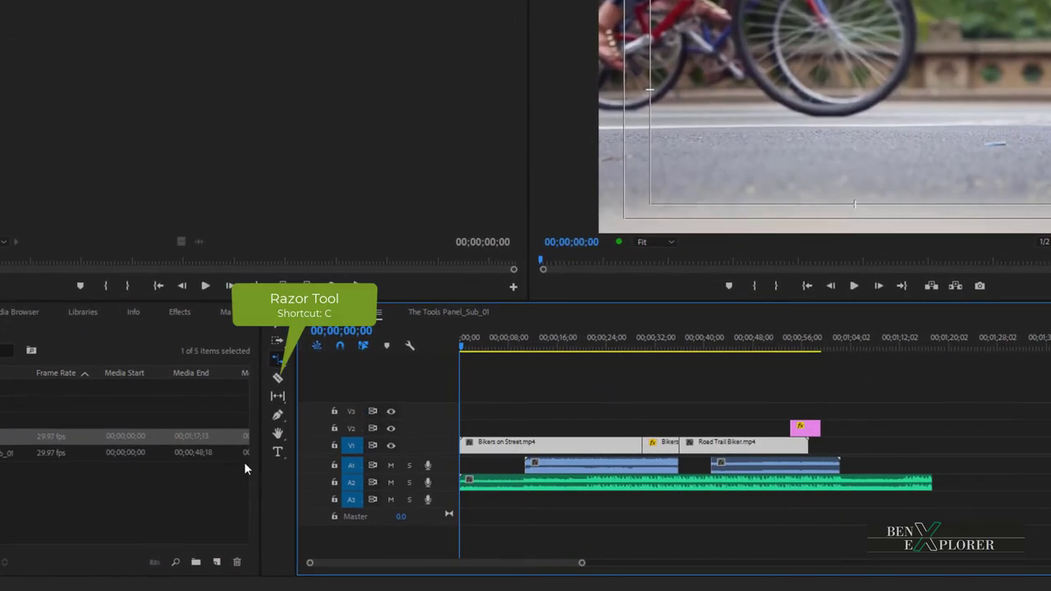
pyautogui.click(277, 380)
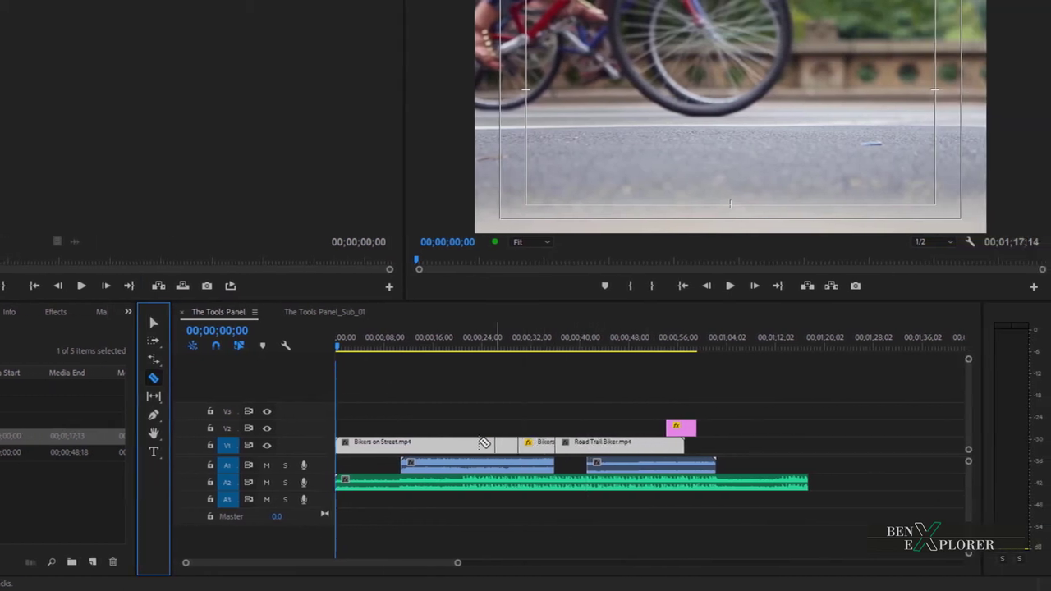
pyautogui.click(436, 446)
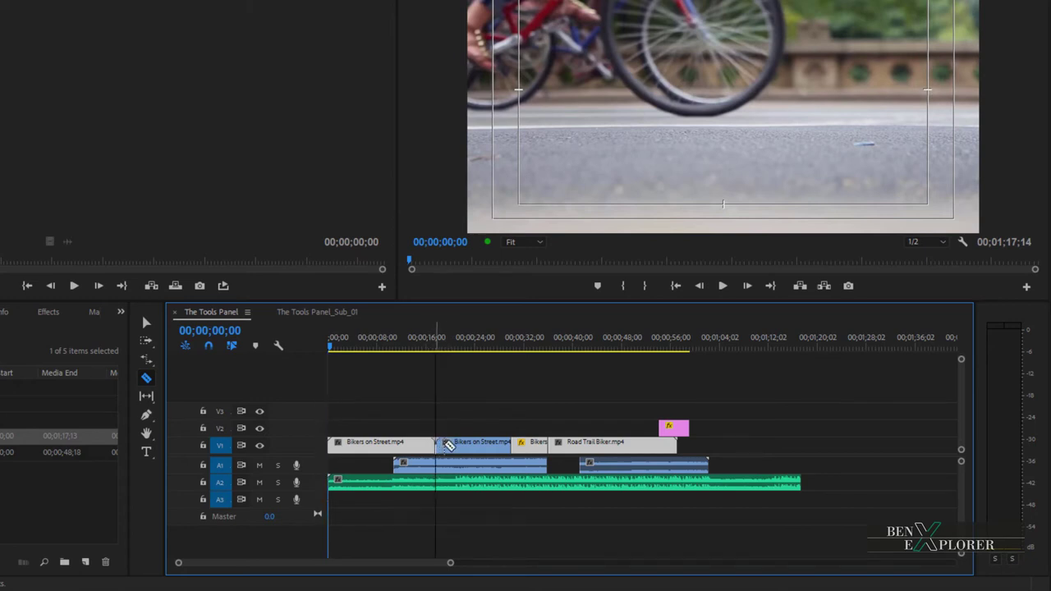
# Try moving the second part of Bikers on Street.mp4 from V1 up to V3, and undo the move.
pyautogui.click(144, 324)
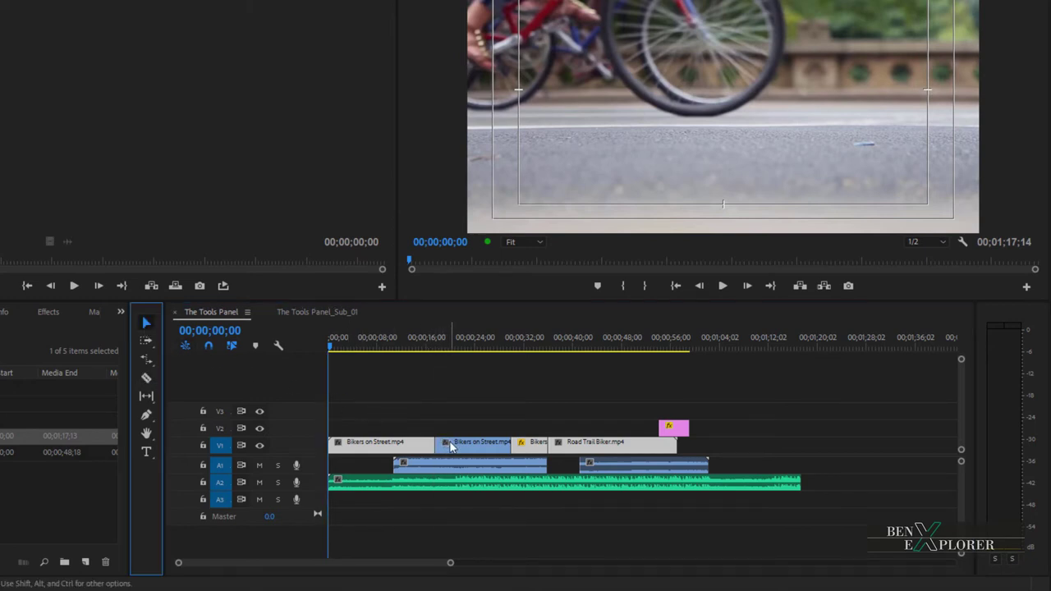
pyautogui.moveTo(459, 445); pyautogui.dragTo(462, 409)
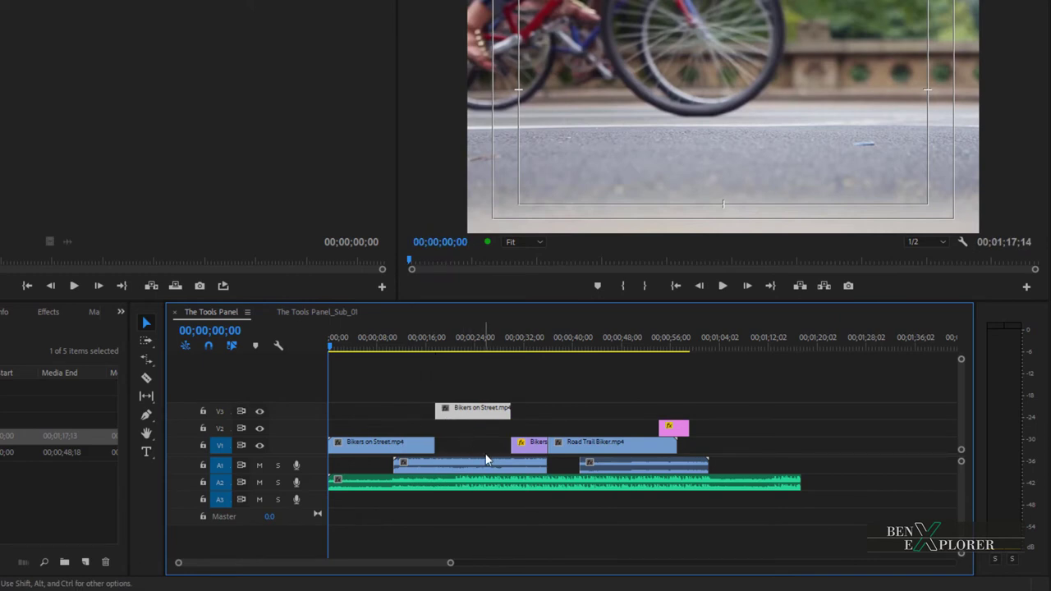
pyautogui.hotkey('ctrl', 'z')
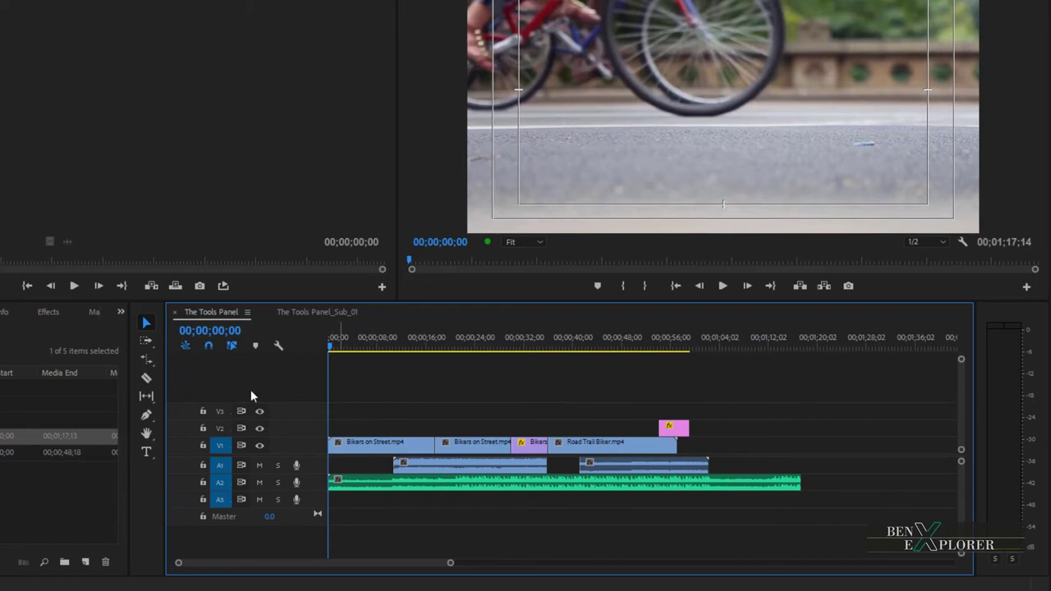
# Use the Razor tool to cut the clips on all tracks at once at about 14 seconds.
pyautogui.click(157, 376)
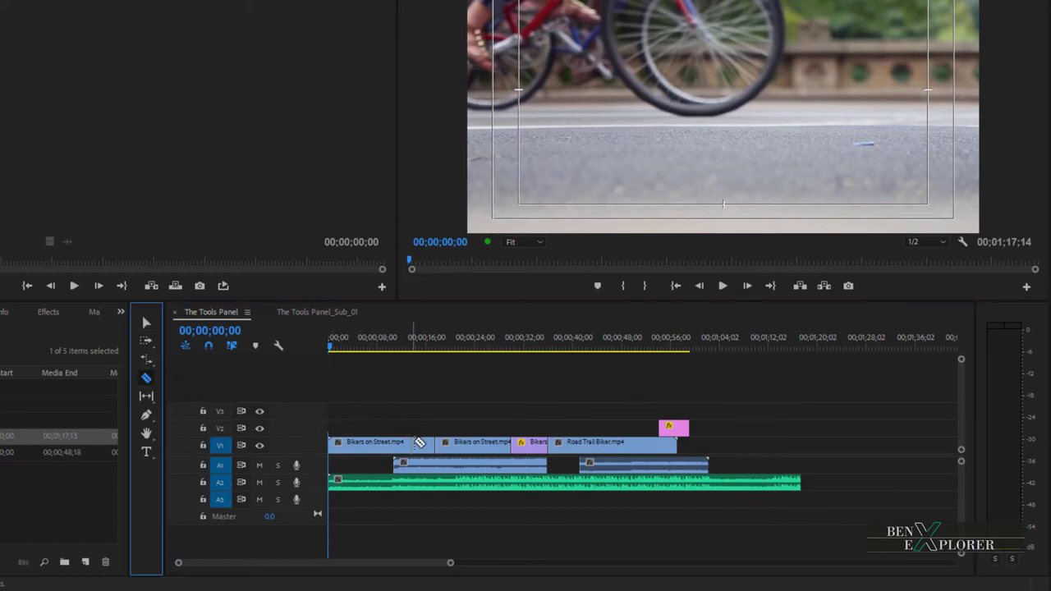
pyautogui.keyDown('shift'); pyautogui.click(415, 443); pyautogui.keyUp('shift')
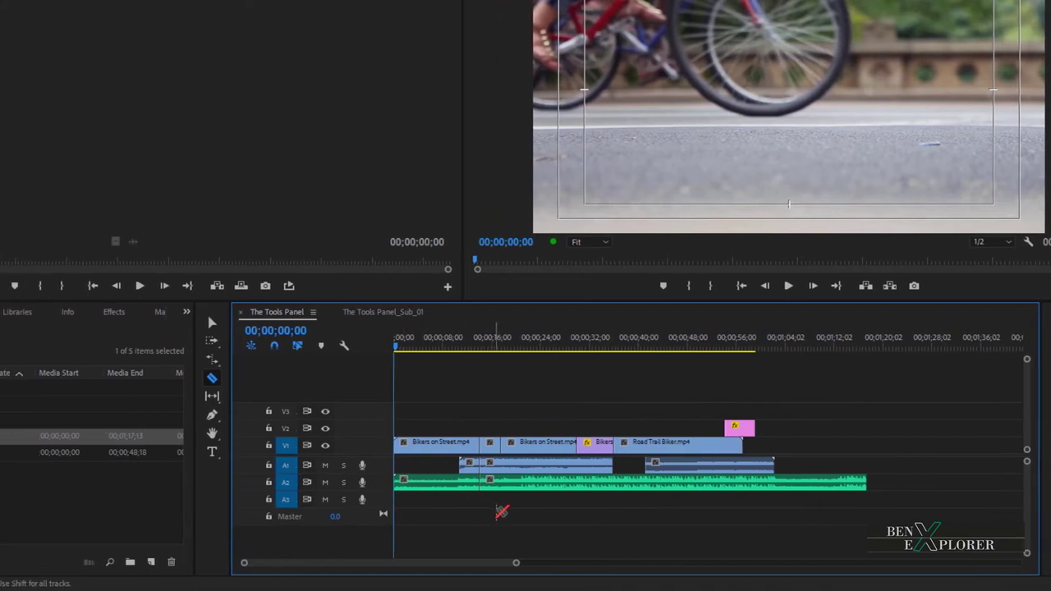
# Undo the Razor cuts across all tracks, and try the Slip tool on the short Bikers clip between the two longer clips on V1.
pyautogui.hotkey('ctrl', 'z')
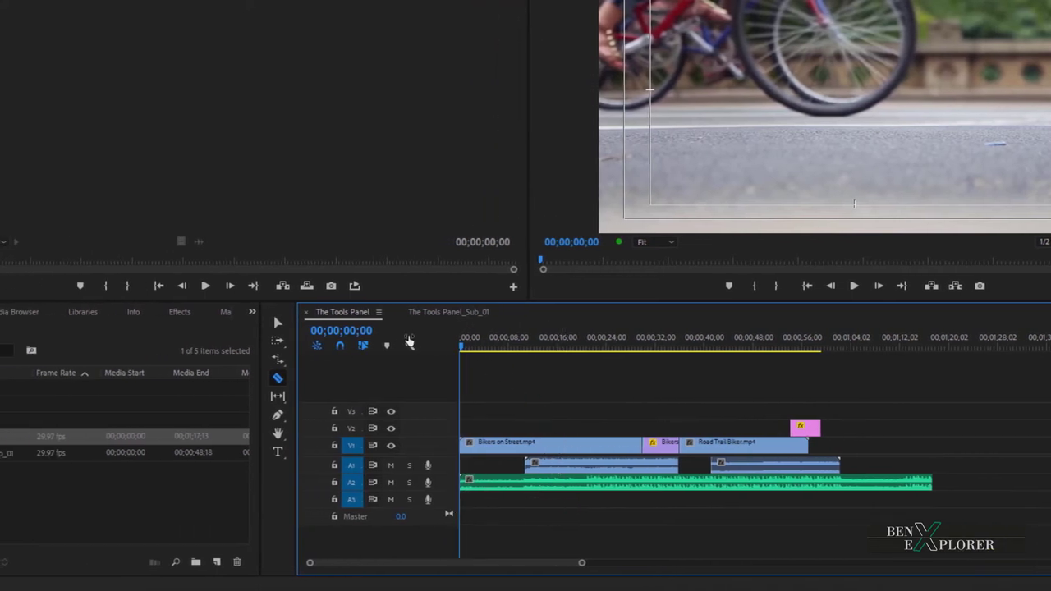
pyautogui.click(278, 395)
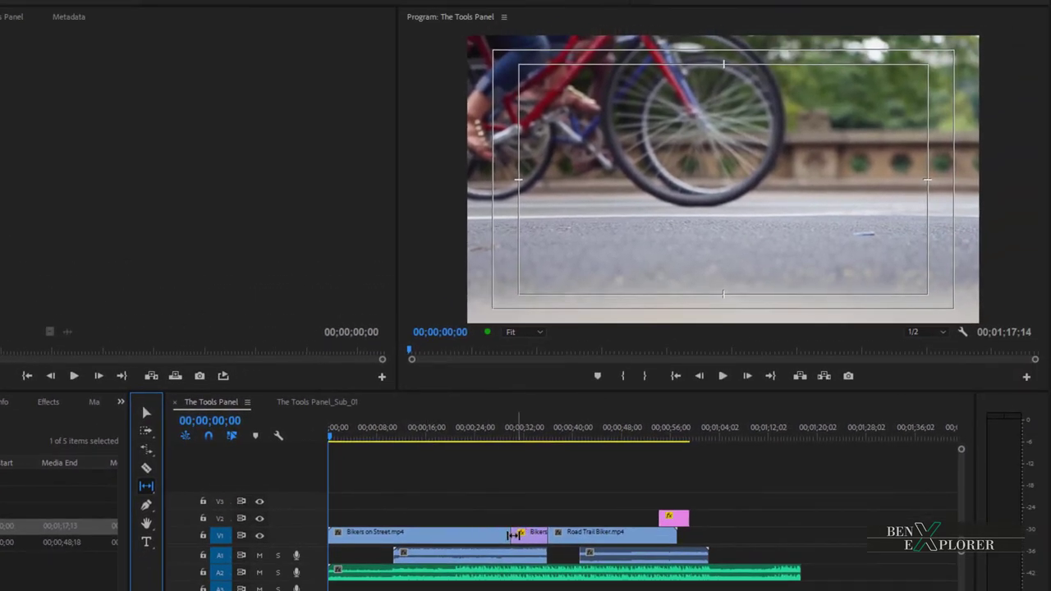
pyautogui.moveTo(514, 534)
pyautogui.mouseDown()
pyautogui.moveTo(489, 536)
pyautogui.moveTo(527, 534)
pyautogui.moveTo(511, 537)
pyautogui.mouseUp()
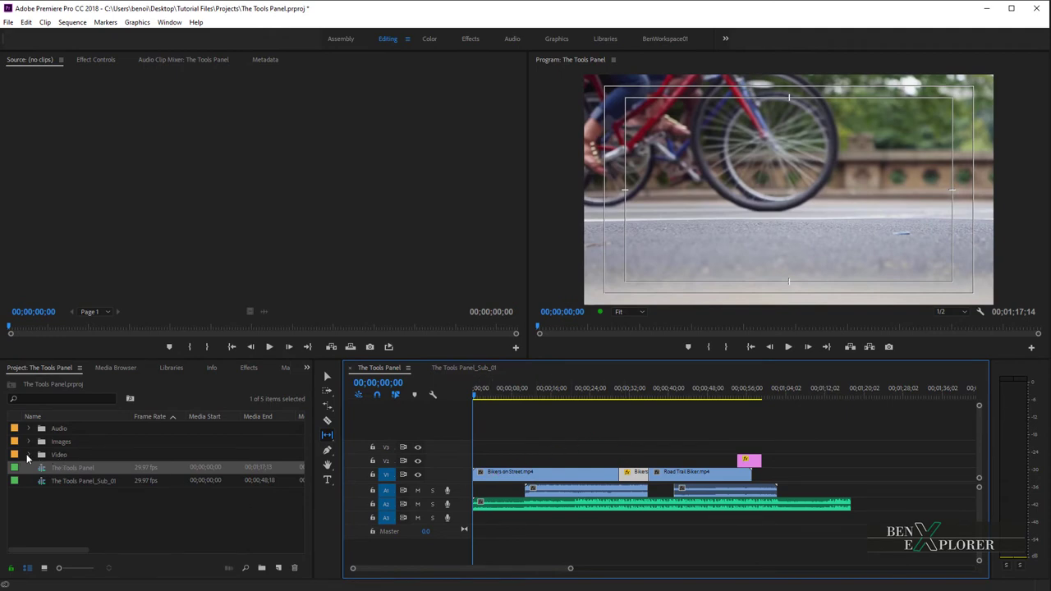
# Create a new sequence from Bikers on Street.mp4 in the Video bin, and trim the clip's end to about 22 seconds.
pyautogui.click(28, 456)
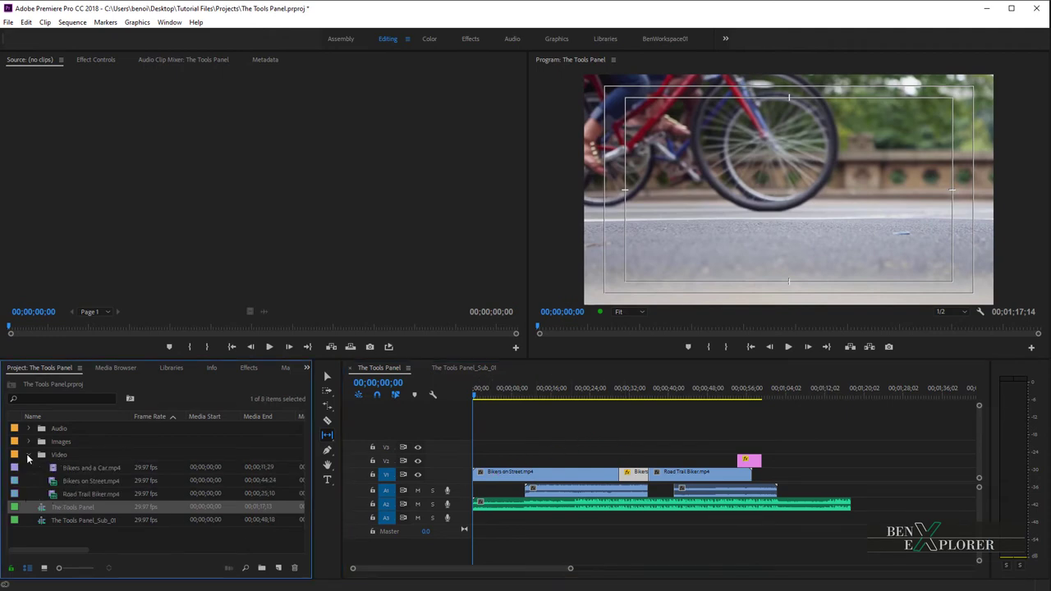
pyautogui.click(83, 481)
pyautogui.moveTo(271, 571); pyautogui.dragTo(278, 568)
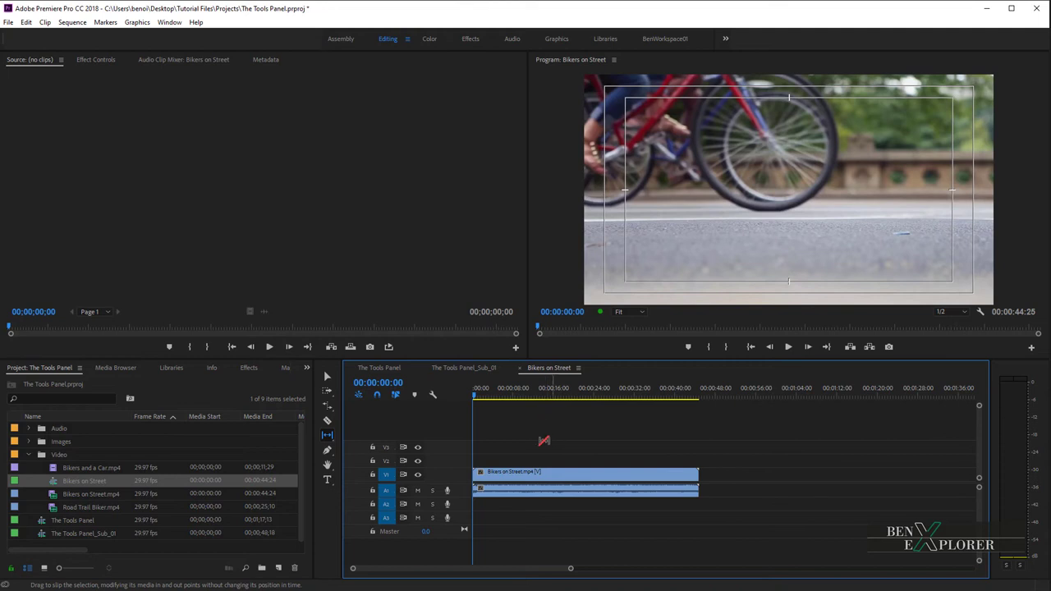
pyautogui.click(326, 378)
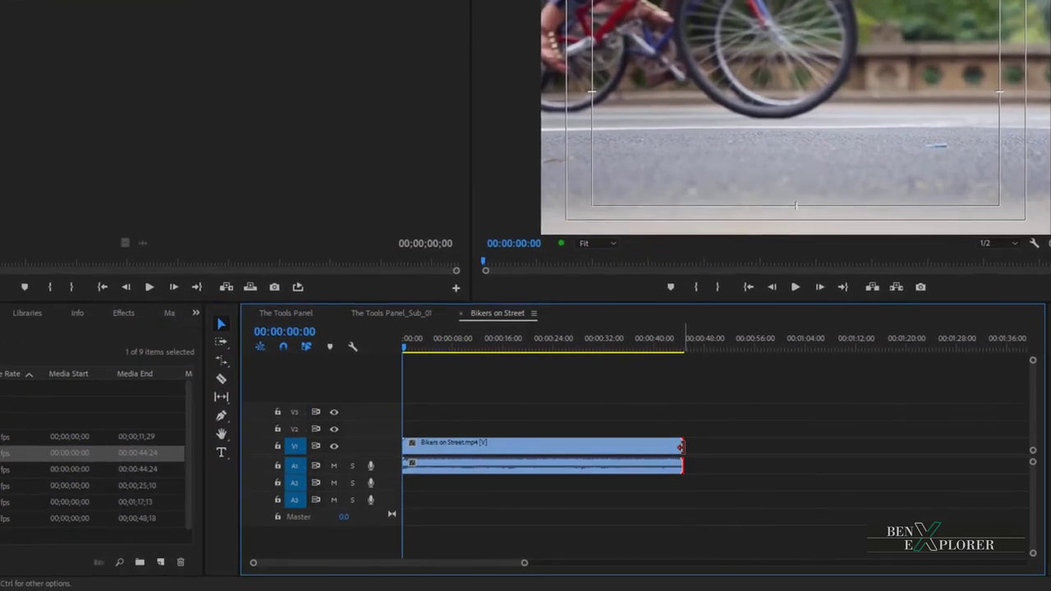
pyautogui.moveTo(680, 446); pyautogui.dragTo(539, 464)
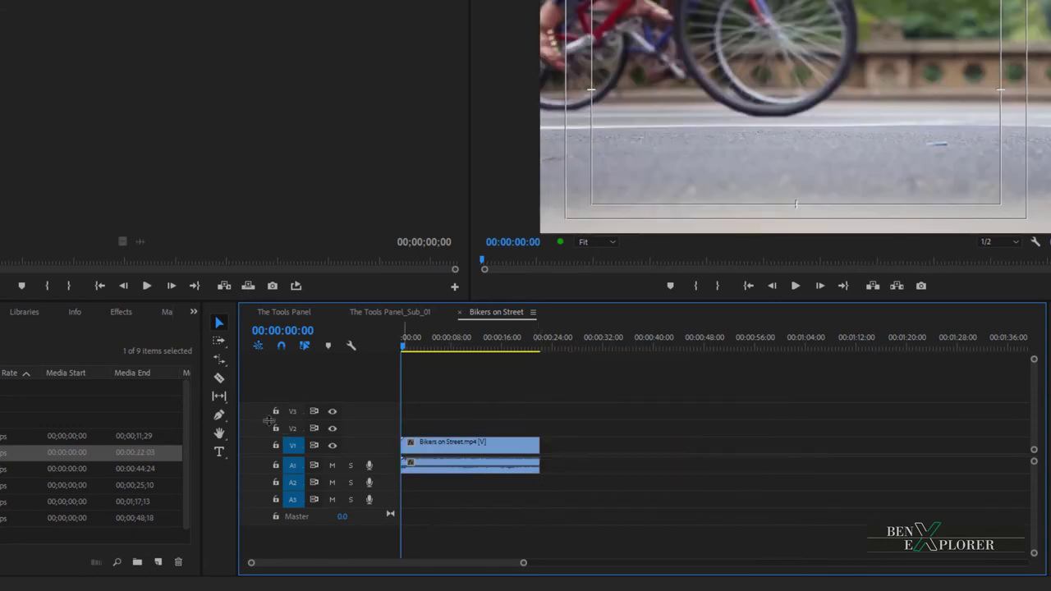
# Slip the trimmed Bikers on Street.mp4 back and forth through its source footage with the Slip tool, leaving it on a later portion.
pyautogui.click(219, 398)
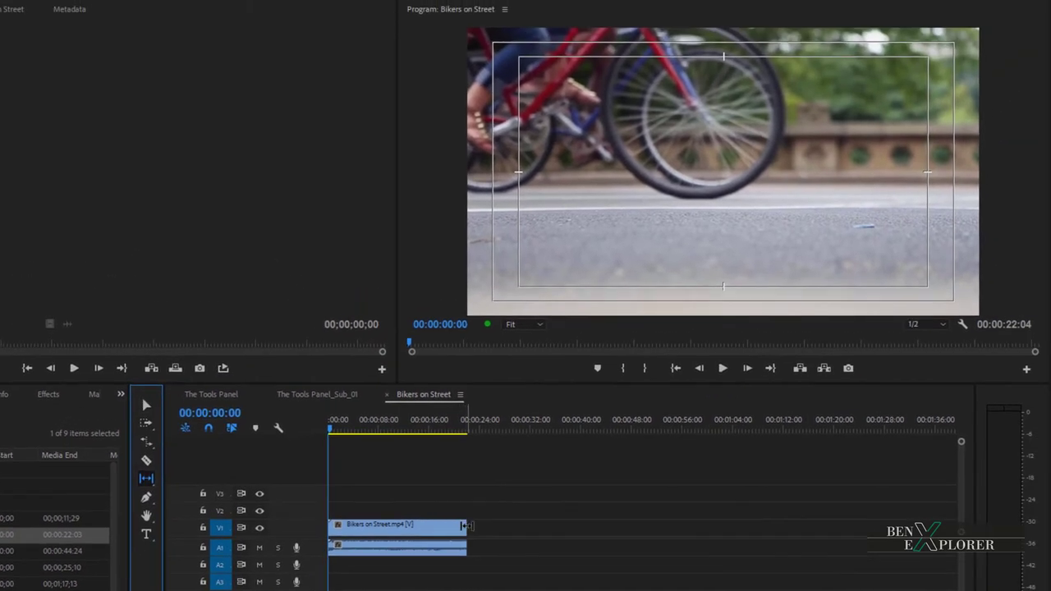
pyautogui.moveTo(465, 525); pyautogui.dragTo(407, 534)
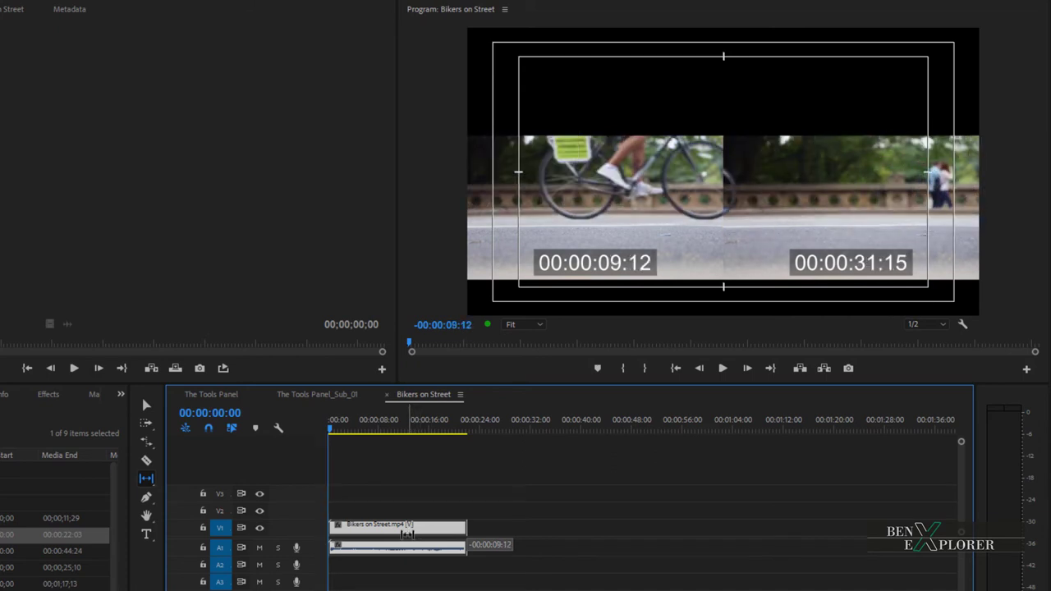
pyautogui.moveTo(407, 534); pyautogui.dragTo(515, 541)
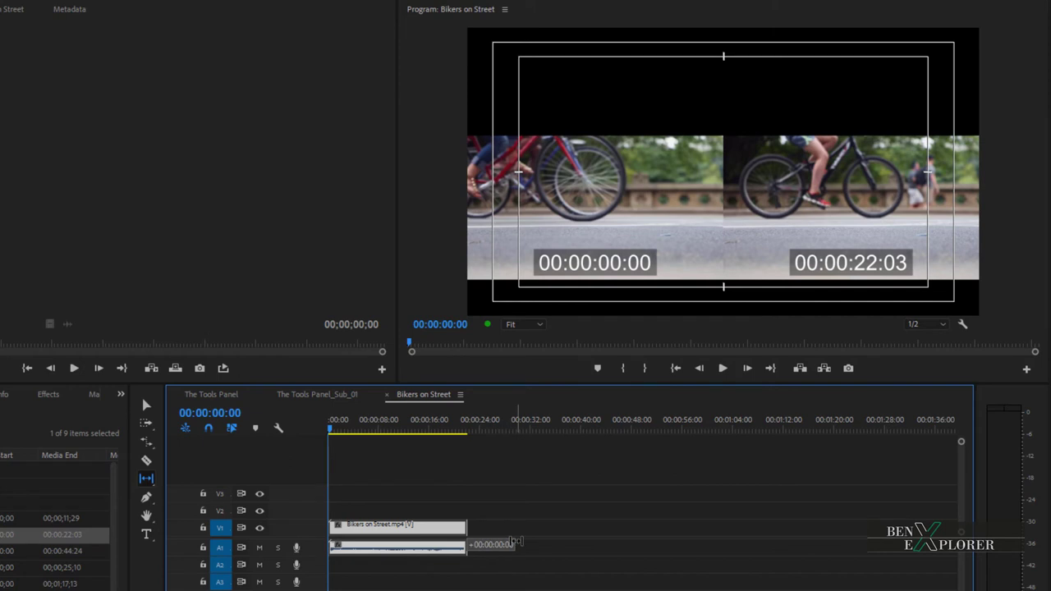
pyautogui.moveTo(515, 541); pyautogui.dragTo(297, 545)
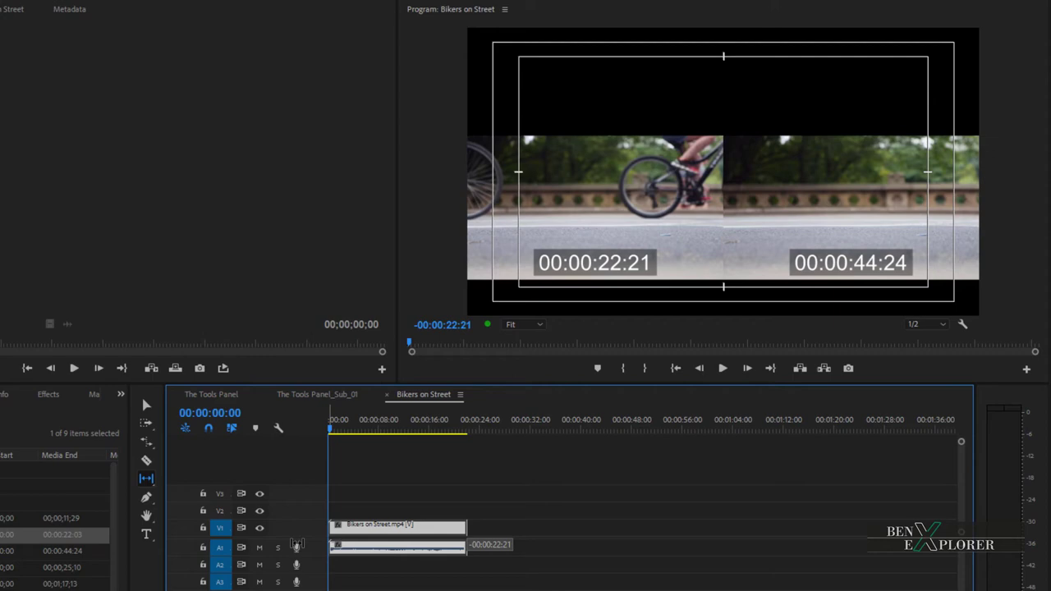
pyautogui.moveTo(297, 544); pyautogui.dragTo(372, 539)
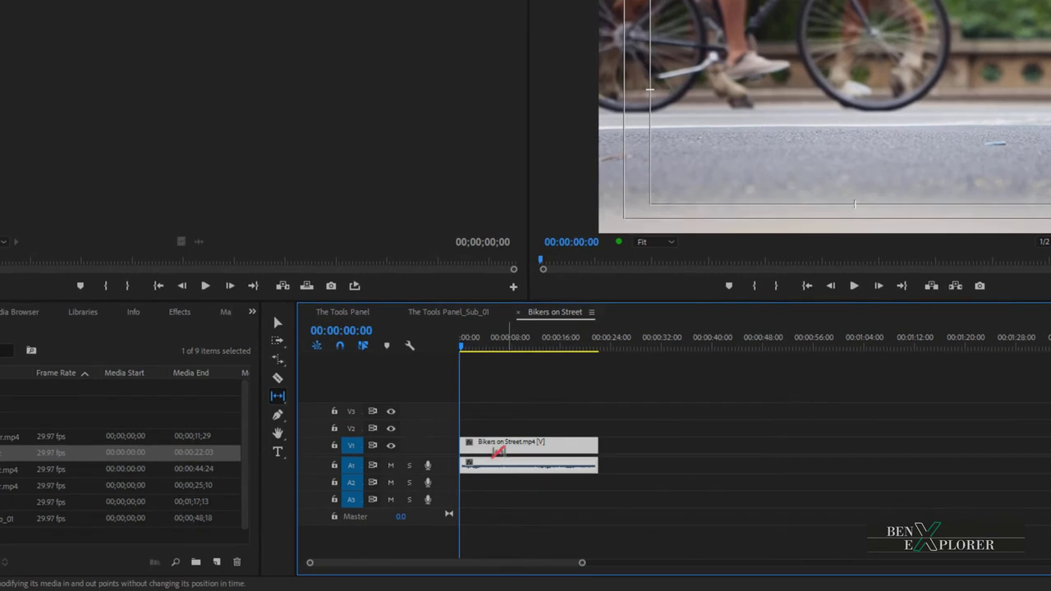
# In The Tools Panel sequence, try sliding the short Bikers clip on V1 later and earlier between its neighbours with the Slide tool.
pyautogui.click(358, 312)
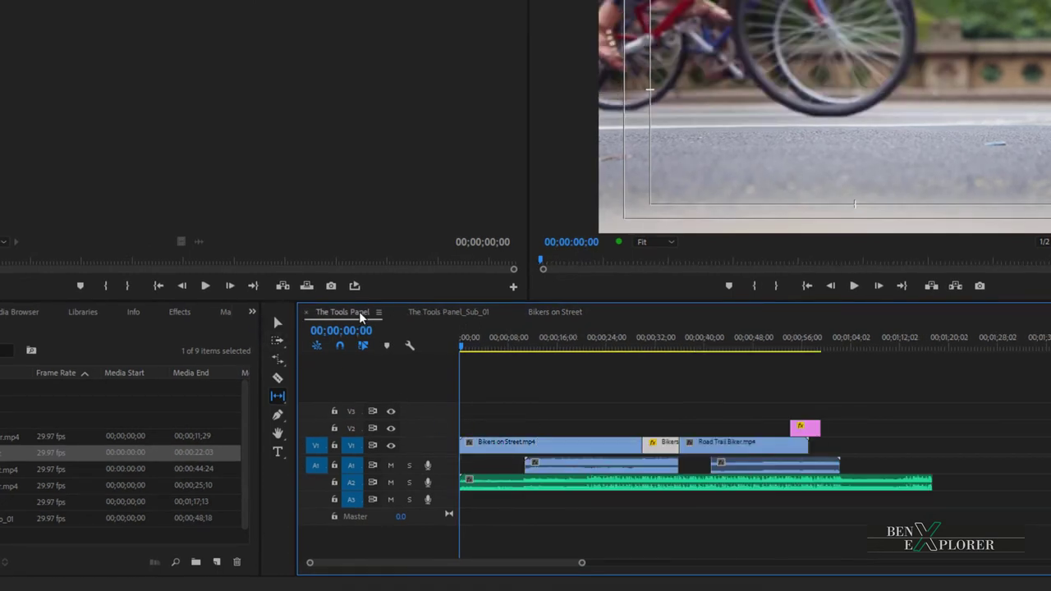
pyautogui.click(281, 397)
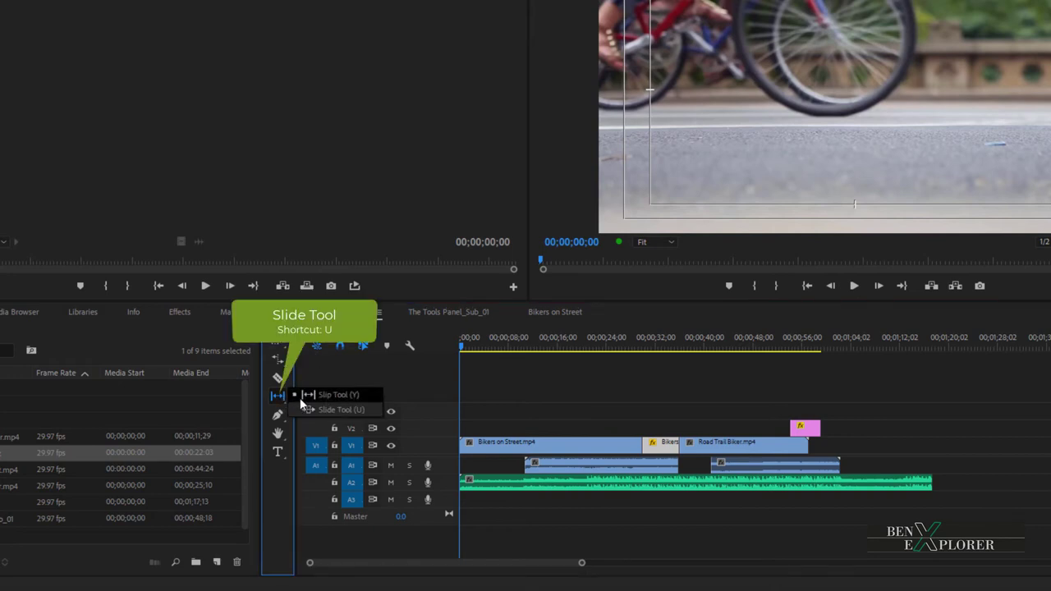
pyautogui.click(317, 410)
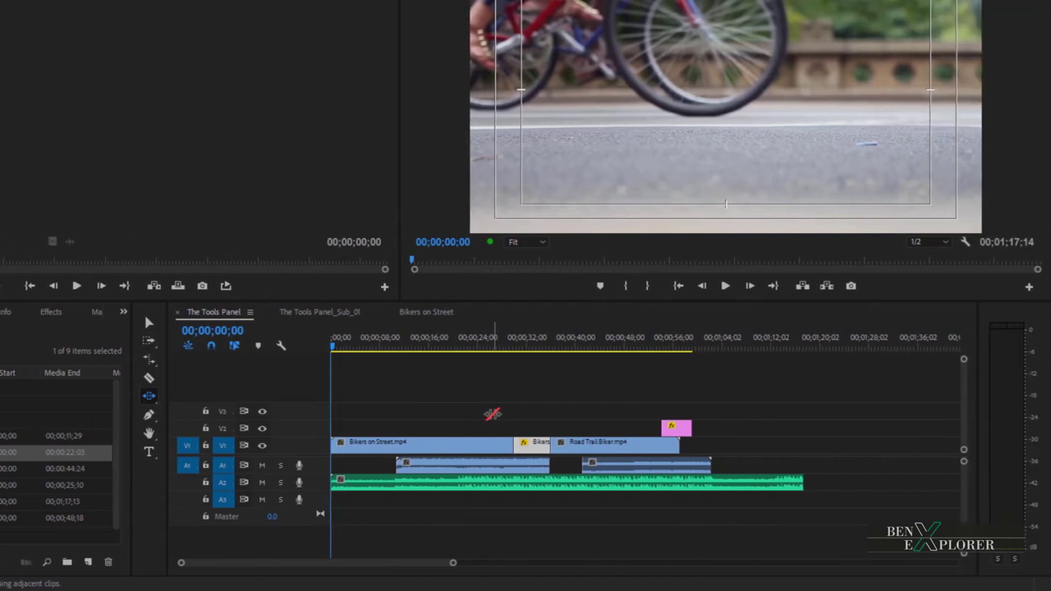
pyautogui.click(533, 444)
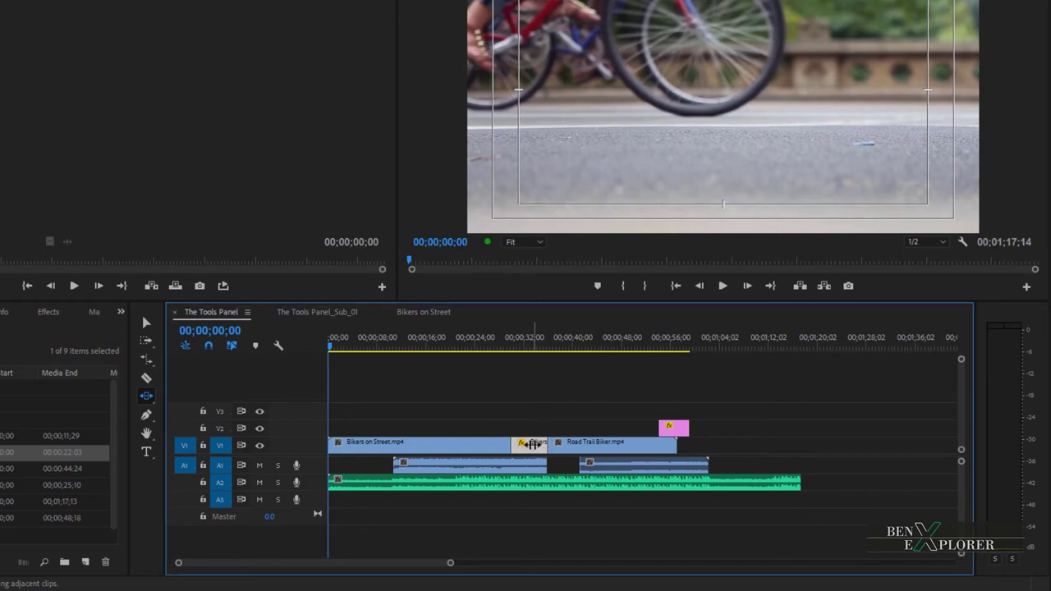
pyautogui.moveTo(533, 444)
pyautogui.mouseDown()
pyautogui.moveTo(519, 444)
pyautogui.moveTo(560, 447)
pyautogui.moveTo(515, 451)
pyautogui.moveTo(546, 451)
pyautogui.mouseUp()
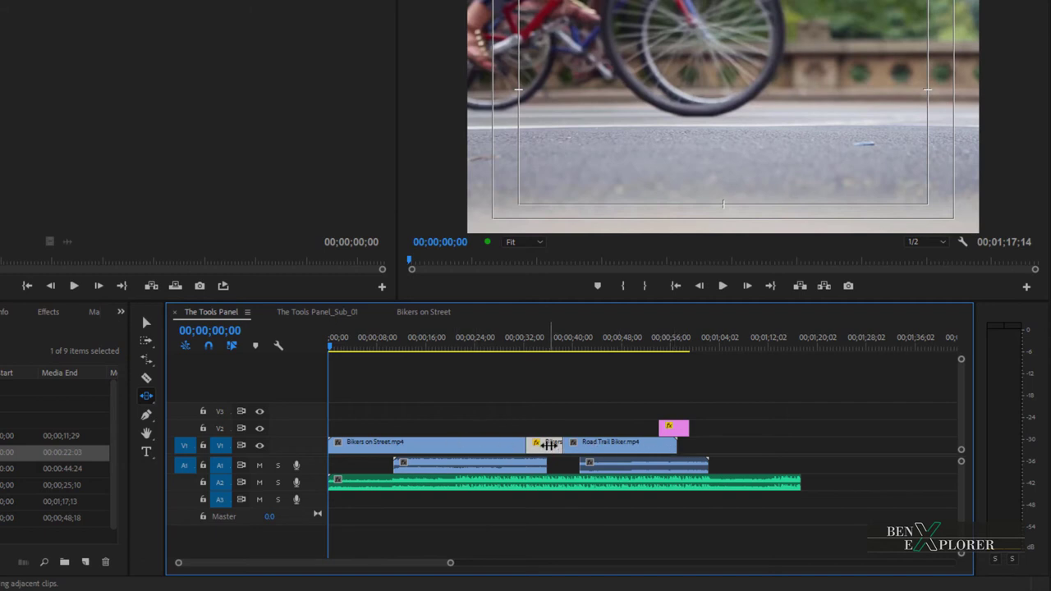
pyautogui.moveTo(549, 444); pyautogui.dragTo(523, 446)
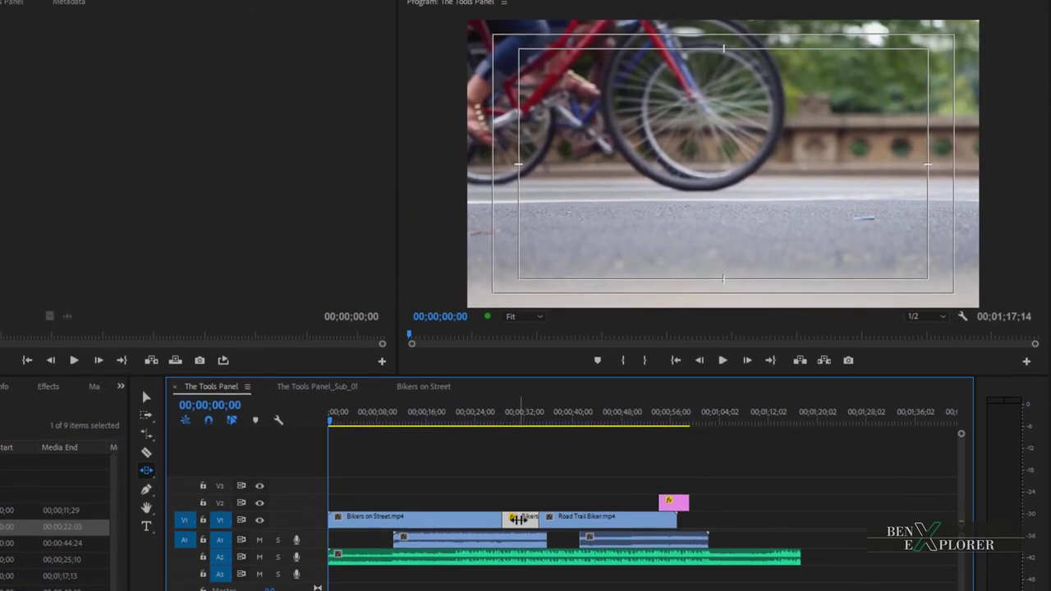
pyautogui.moveTo(534, 444); pyautogui.dragTo(523, 446)
pyautogui.moveTo(524, 535)
pyautogui.mouseDown()
pyautogui.moveTo(545, 534)
pyautogui.moveTo(535, 534)
pyautogui.mouseUp()
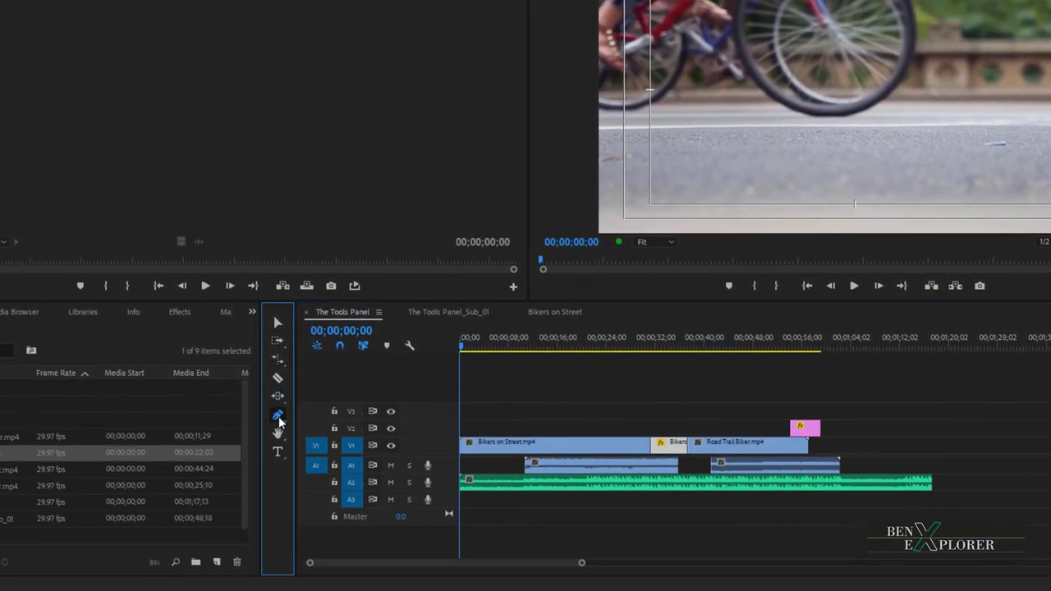
# Turn on Show Video Keyframes for the timeline and expand the height of track V1.
pyautogui.moveTo(279, 420); pyautogui.dragTo(286, 416)
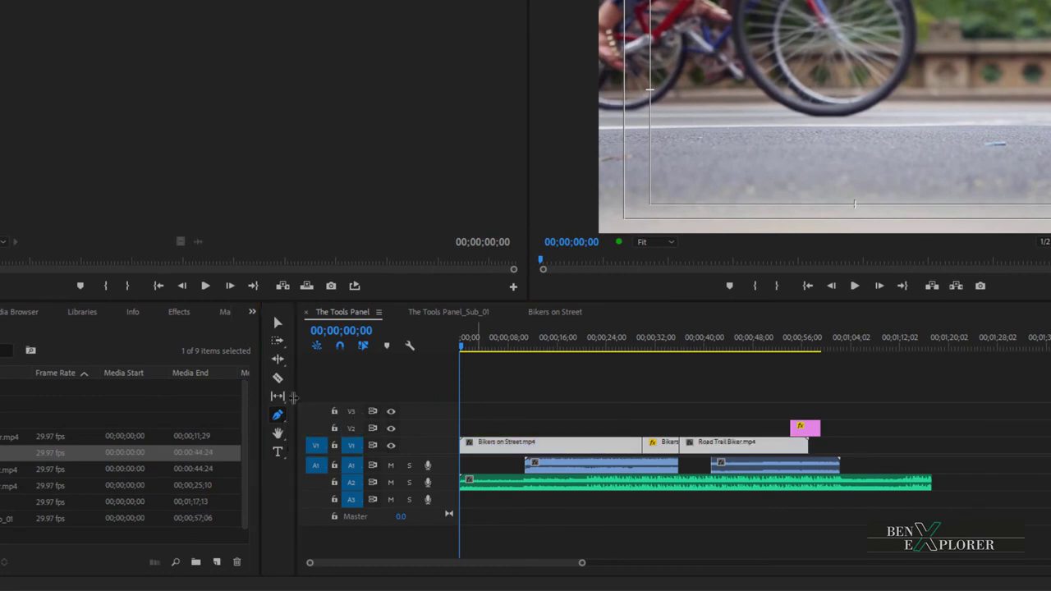
pyautogui.click(278, 322)
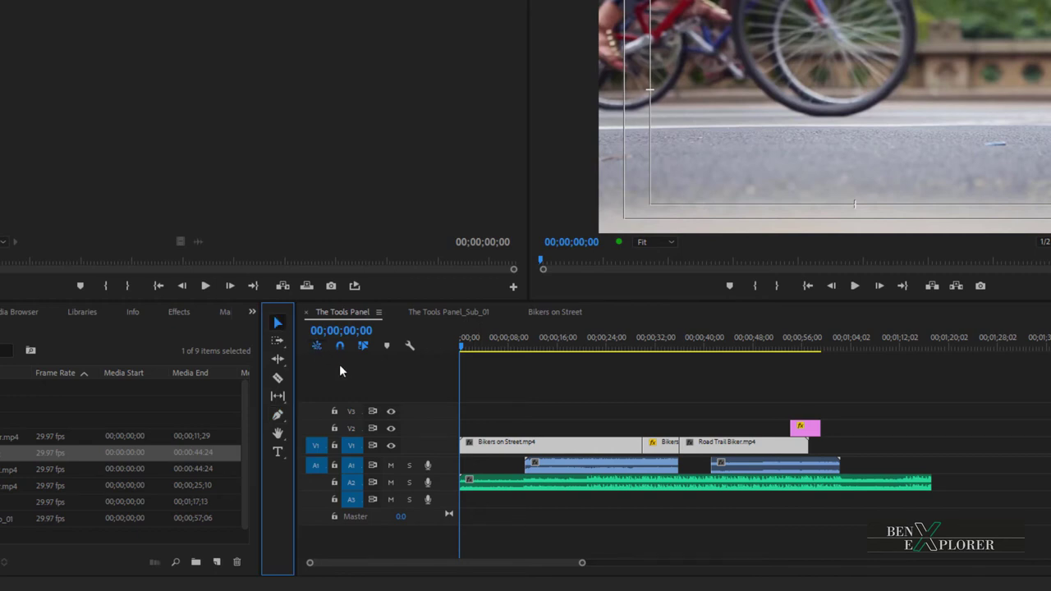
pyautogui.click(409, 346)
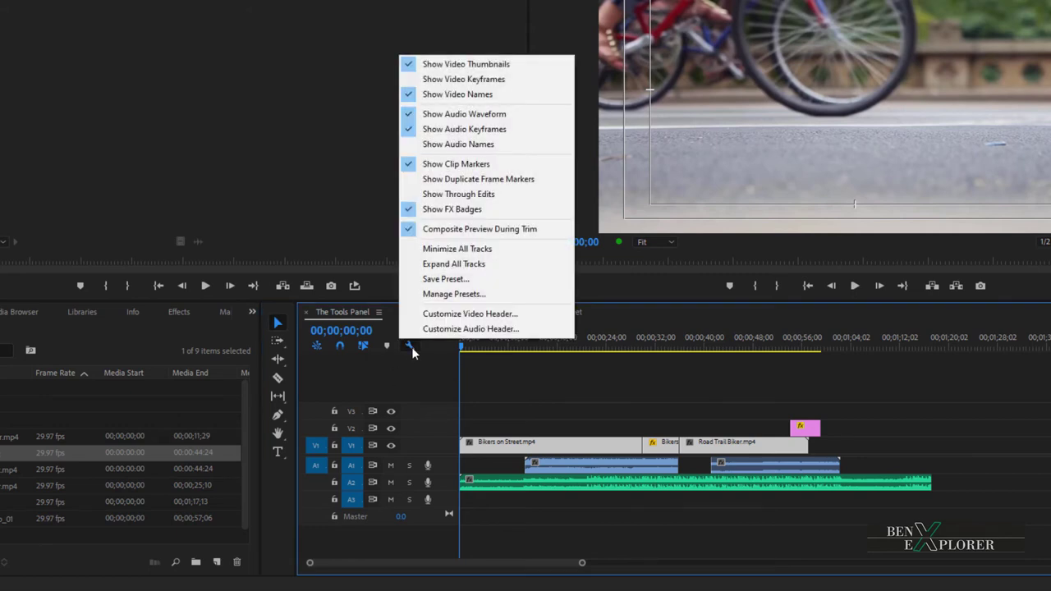
pyautogui.click(471, 80)
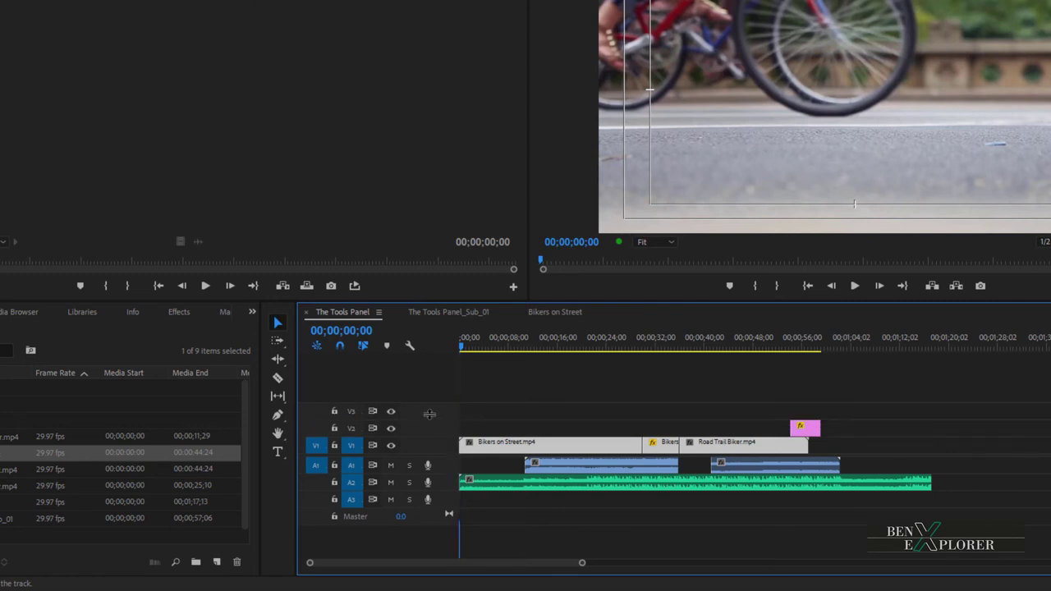
pyautogui.moveTo(428, 414); pyautogui.dragTo(532, 436)
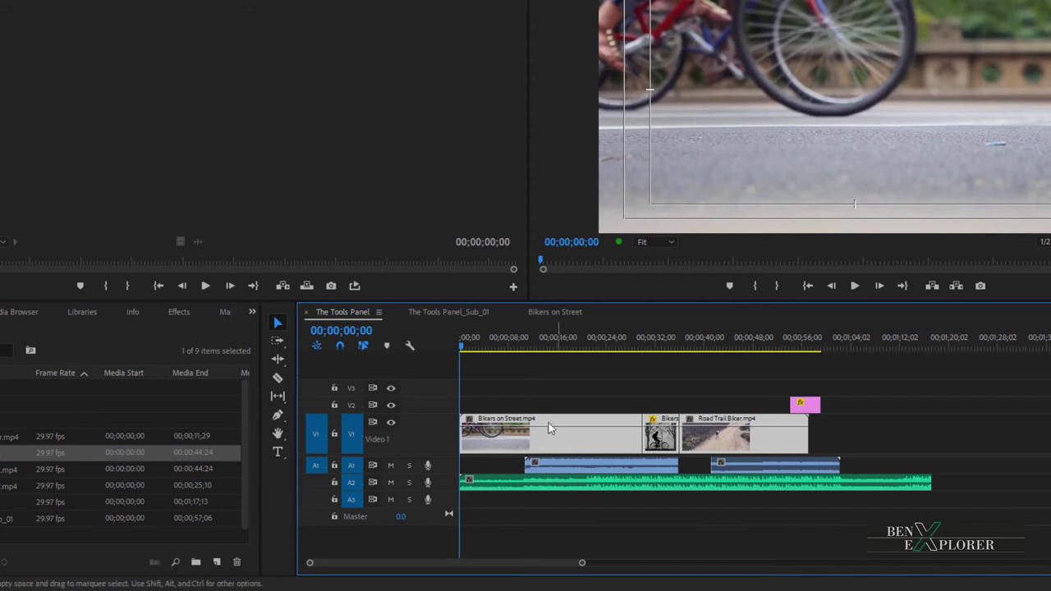
# Lower Bikers on Street.mp4's opacity to about 51.5, and add Pen tool keyframes near its start, at about 11 seconds and near its end.
pyautogui.moveTo(550, 432); pyautogui.dragTo(550, 451)
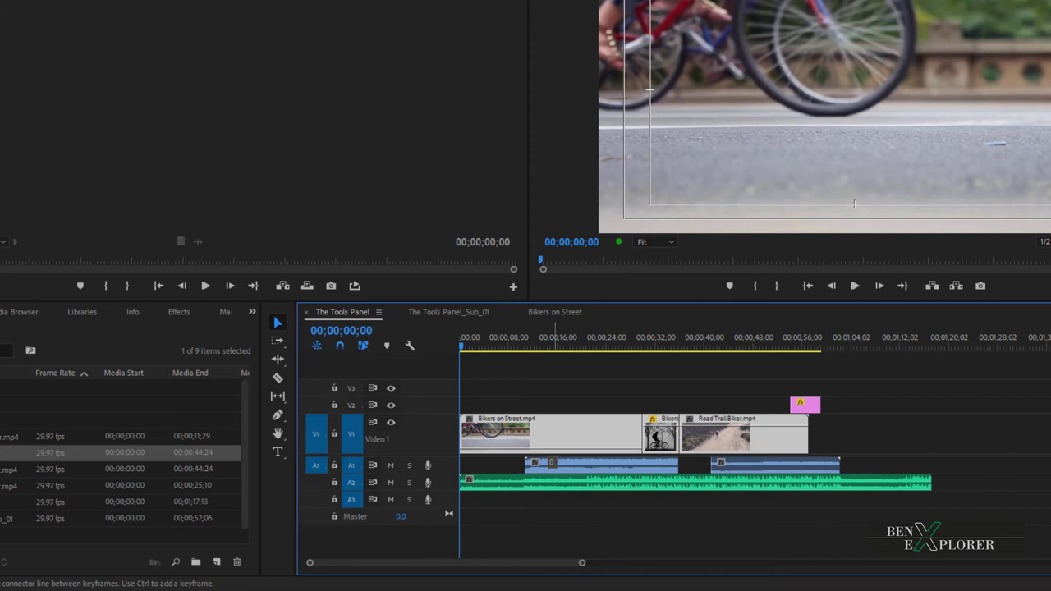
pyautogui.moveTo(550, 452); pyautogui.dragTo(550, 438)
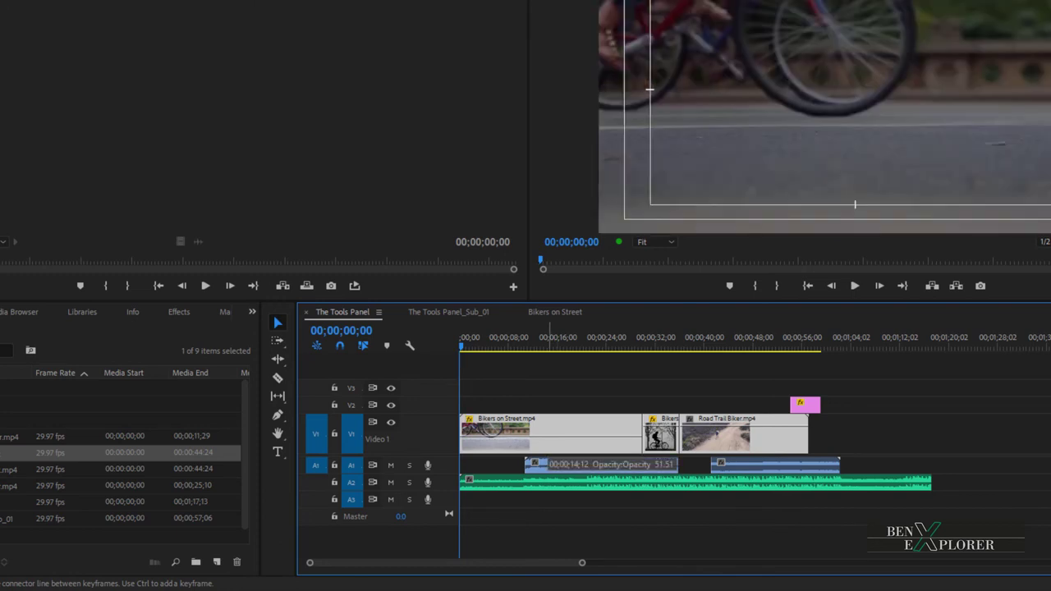
pyautogui.click(280, 417)
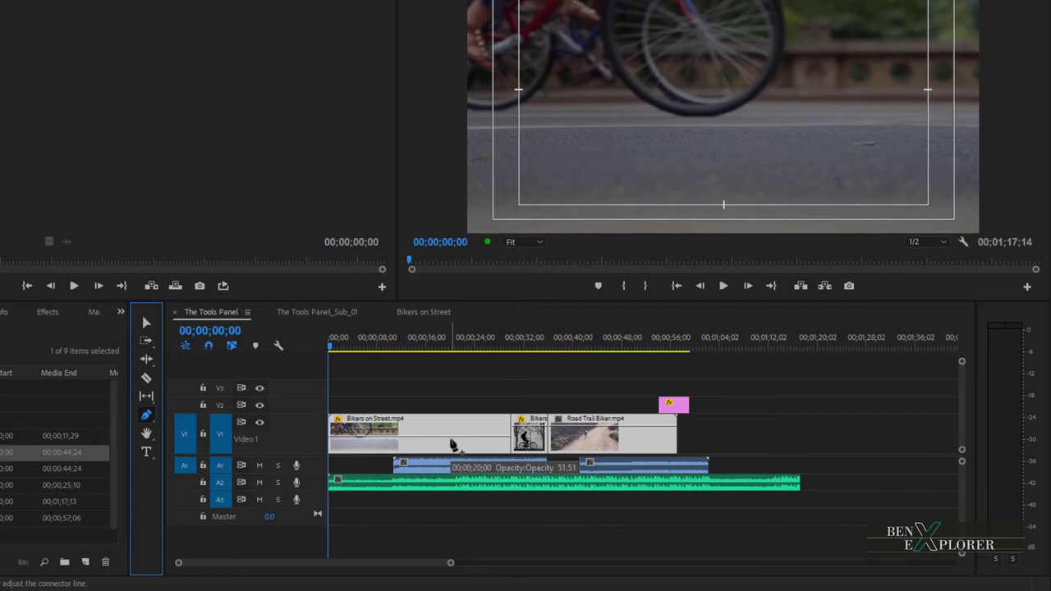
pyautogui.click(398, 442)
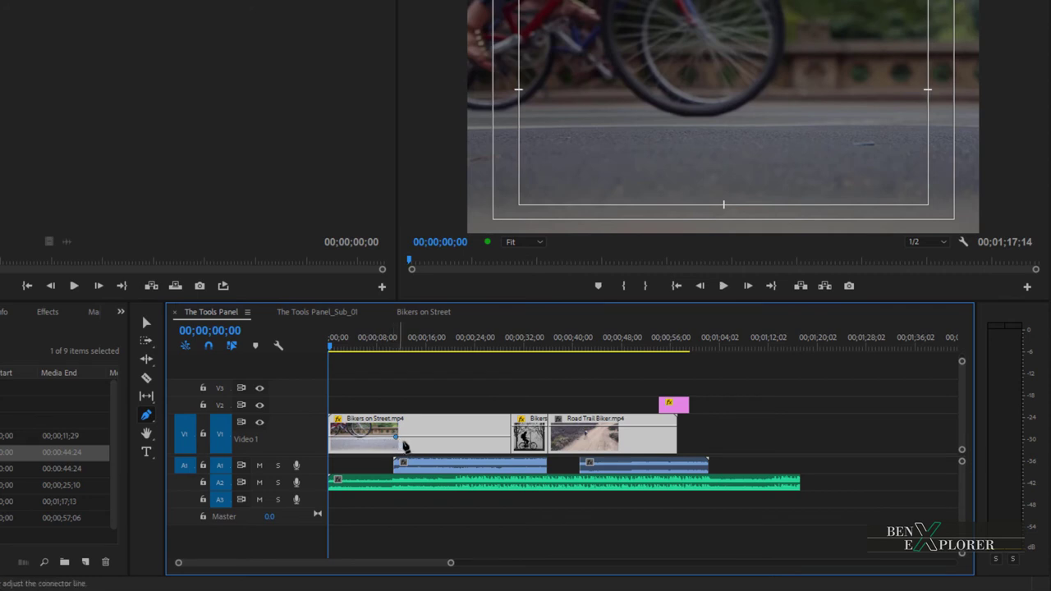
pyautogui.click(395, 436)
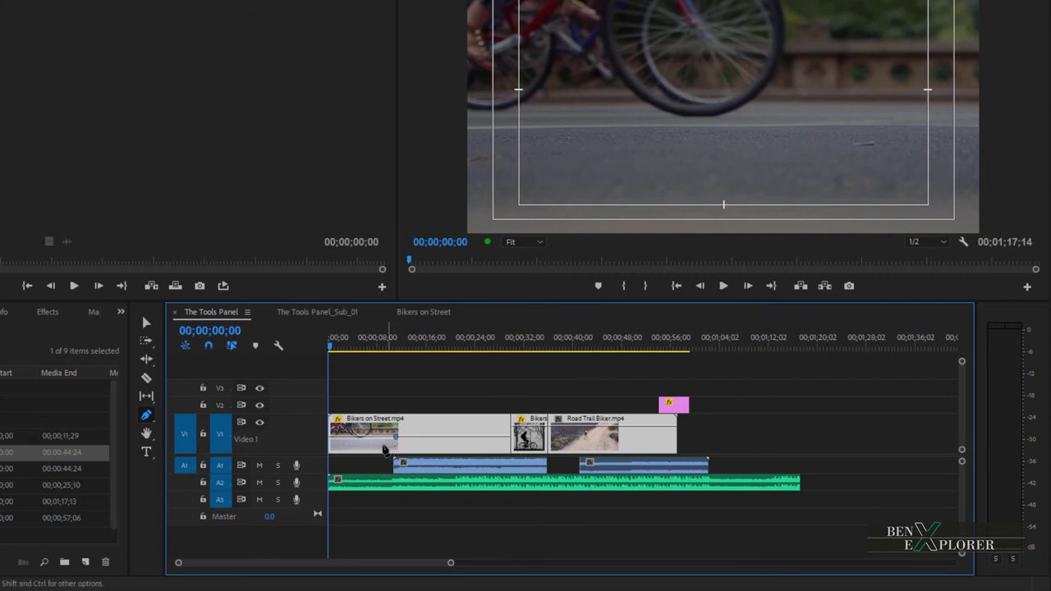
pyautogui.click(337, 436)
pyautogui.click(499, 438)
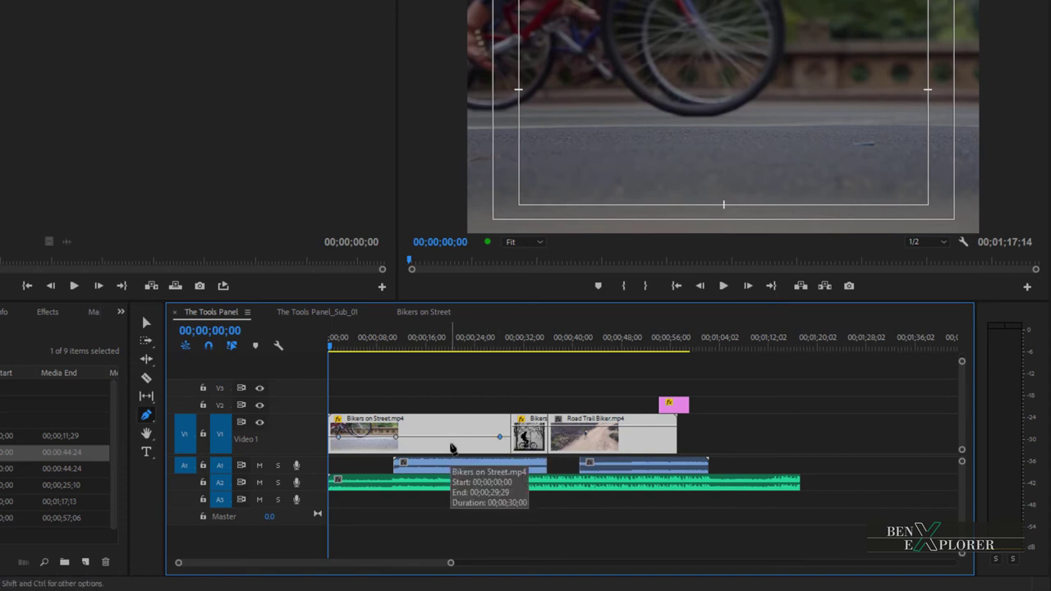
# Lower the first and last opacity keyframes of Bikers on Street.mp4 to black for a fade in and out, and preview the fade.
pyautogui.click(338, 447)
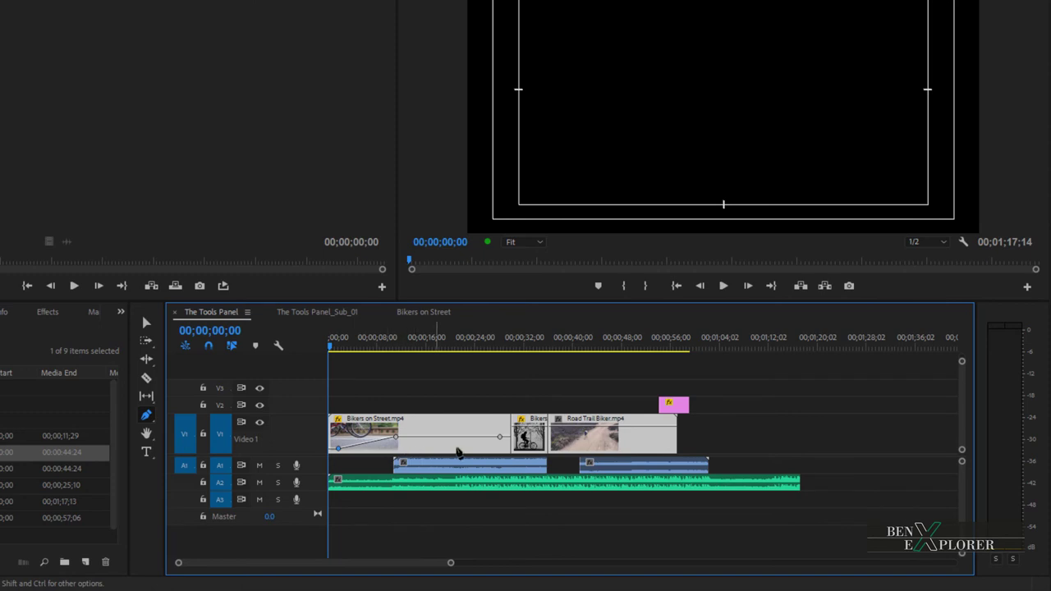
pyautogui.moveTo(499, 437); pyautogui.dragTo(497, 448)
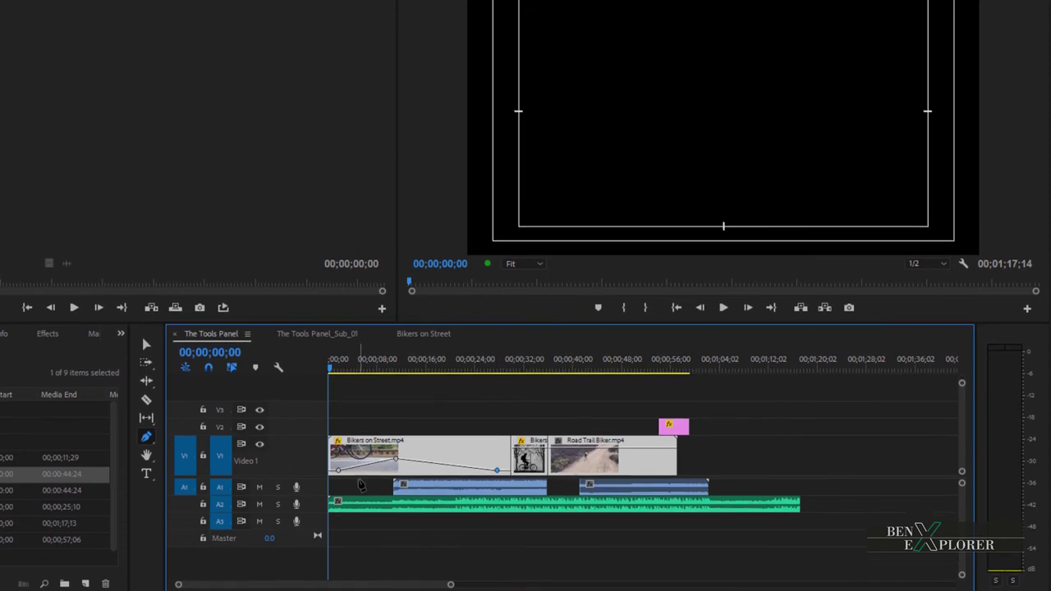
pyautogui.moveTo(329, 431); pyautogui.dragTo(499, 437)
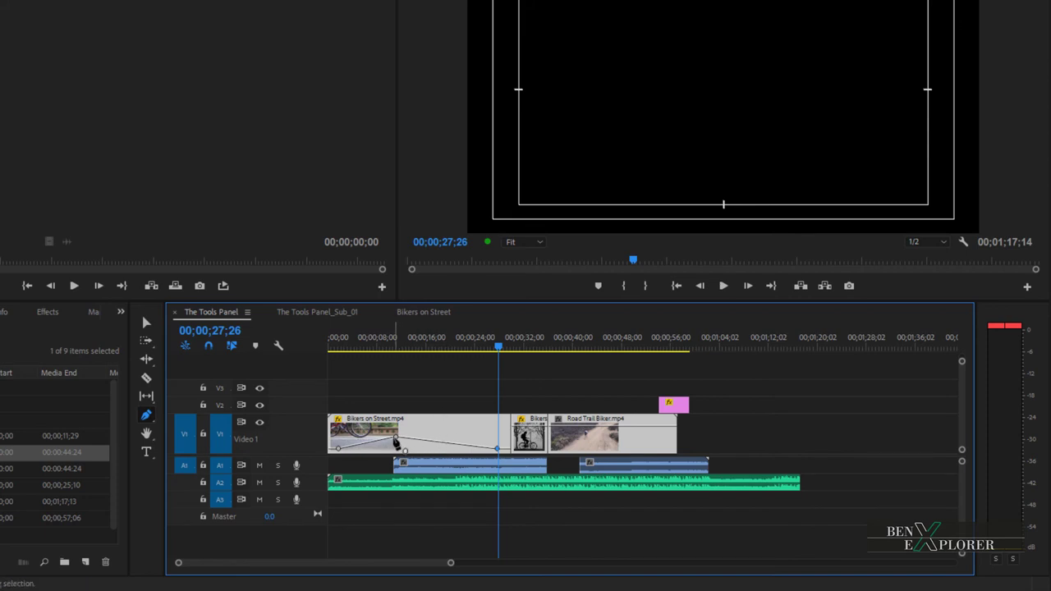
# Move the middle opacity keyframe of Bikers on Street.mp4 to about 15 seconds with the Pen tool.
pyautogui.moveTo(406, 448); pyautogui.dragTo(419, 436)
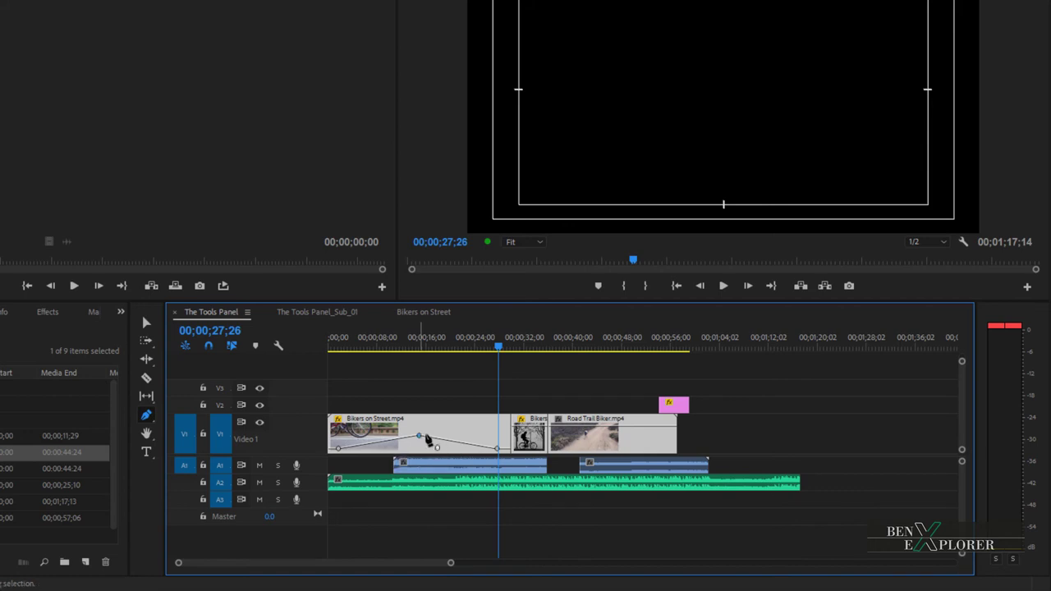
pyautogui.click(438, 439)
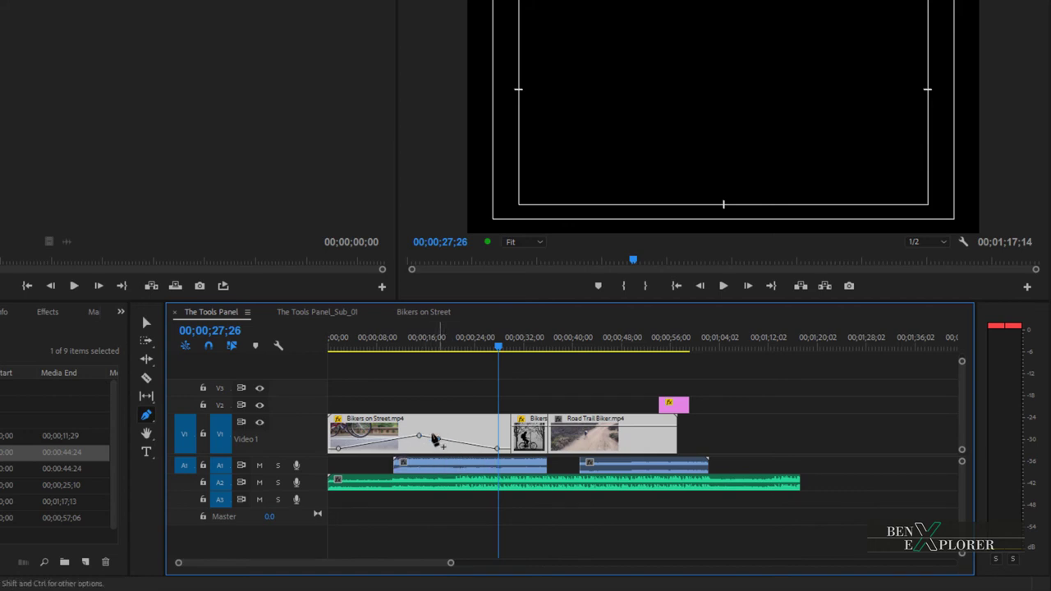
# Delete the extra opacity keyframe after the middle one on Bikers on Street.mp4, and smooth the fade by converting the middle and first keyframes to Bezier.
pyautogui.rightClick(440, 441)
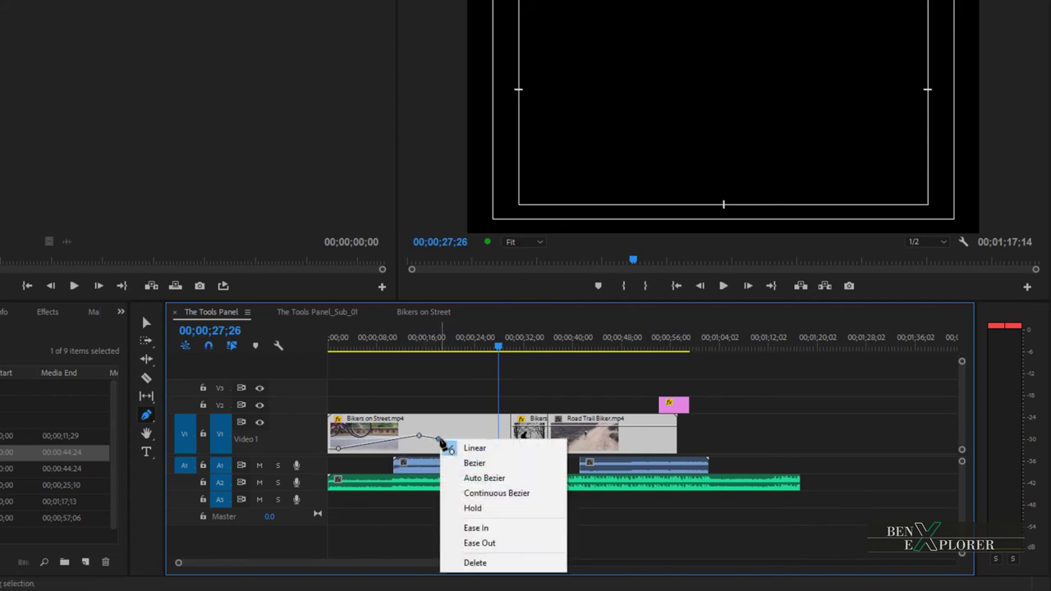
pyautogui.click(474, 563)
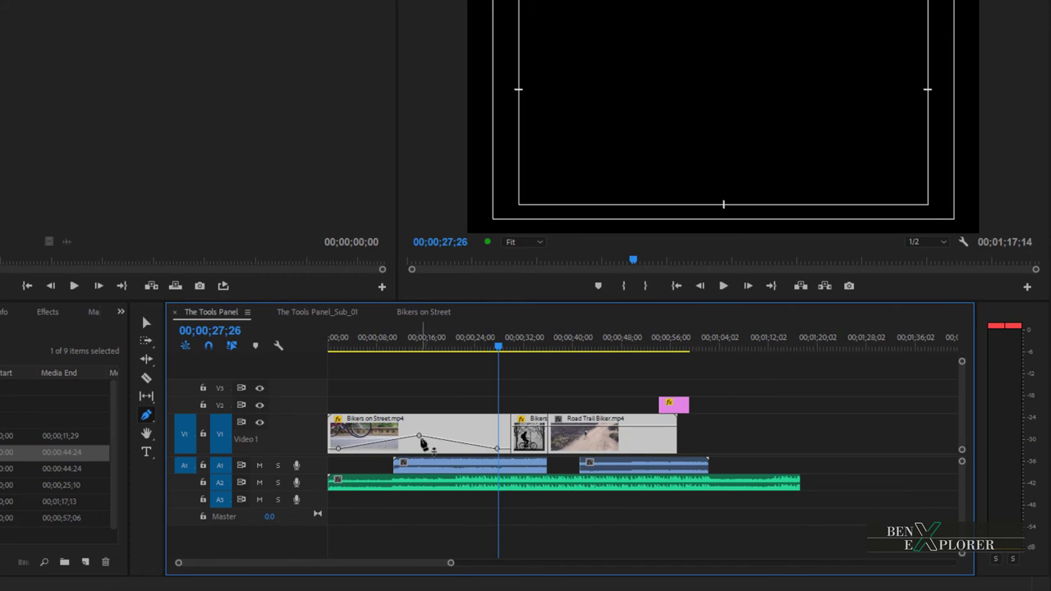
pyautogui.keyDown('ctrl'); pyautogui.click(419, 437); pyautogui.keyUp('ctrl')
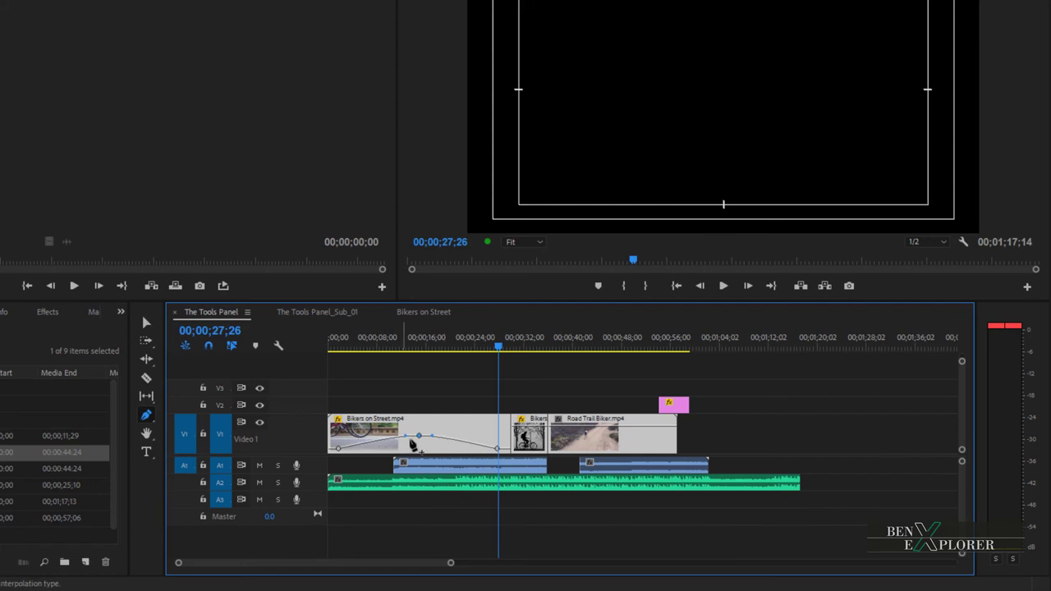
pyautogui.moveTo(405, 437); pyautogui.dragTo(442, 435)
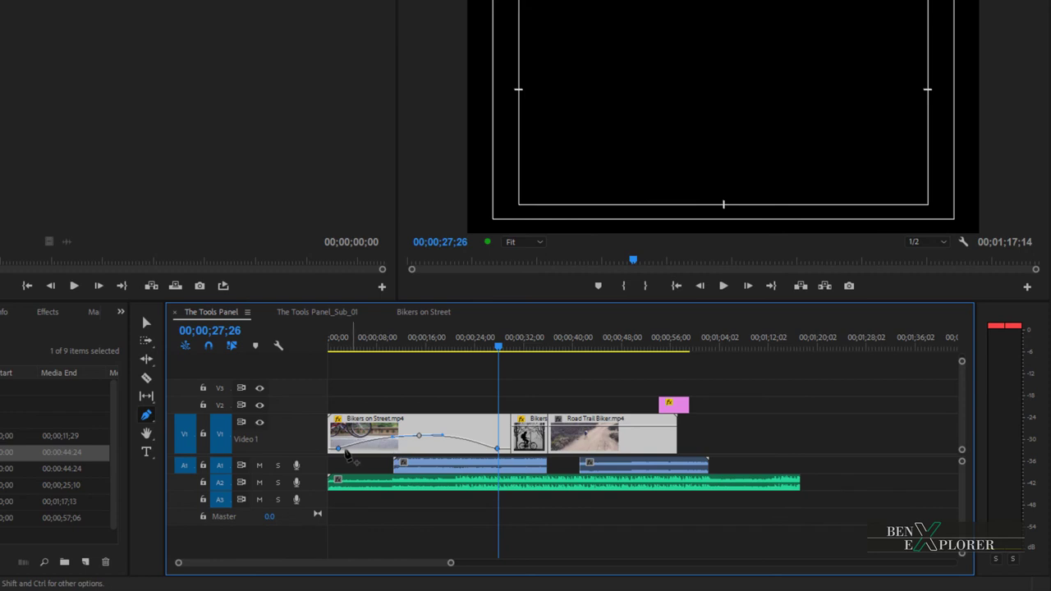
pyautogui.moveTo(339, 451)
pyautogui.mouseDown()
pyautogui.moveTo(341, 441)
pyautogui.moveTo(348, 449)
pyautogui.mouseUp()
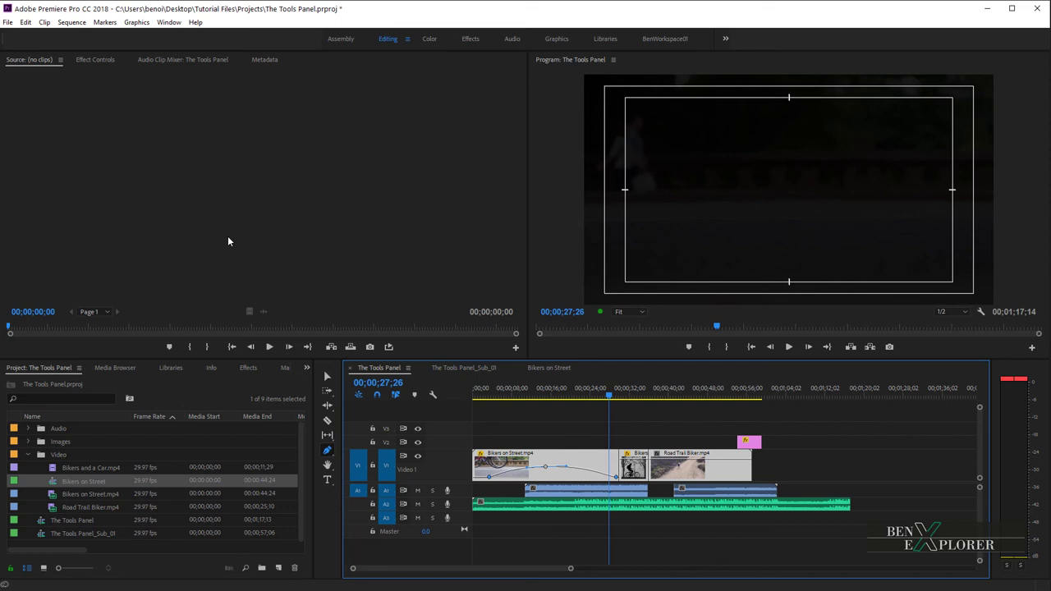
# Revert the project The Tools Panel.prproj to its last saved version, discarding all changes.
pyautogui.click(7, 23)
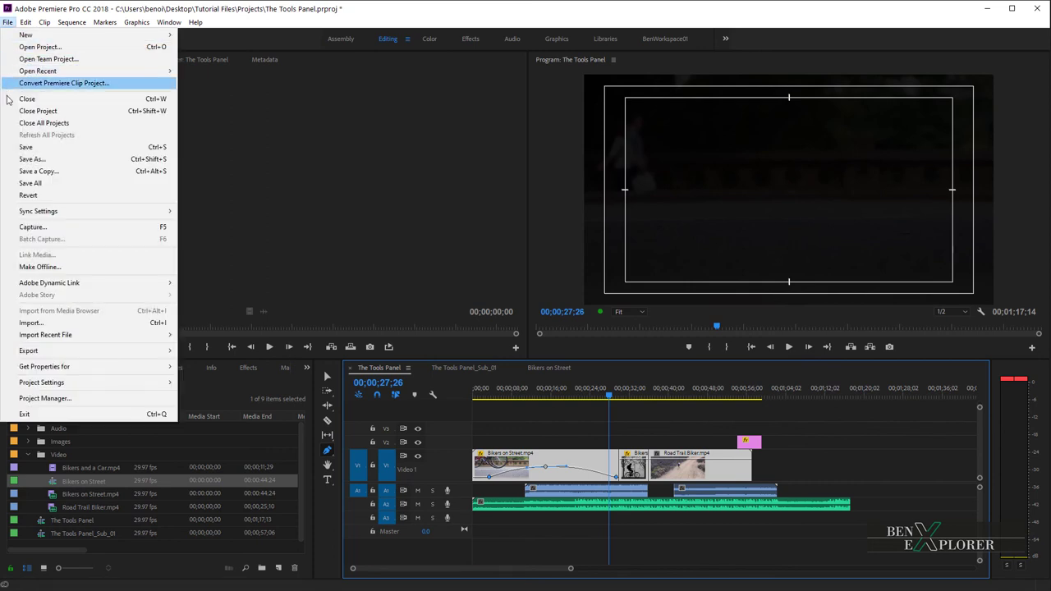
pyautogui.click(29, 196)
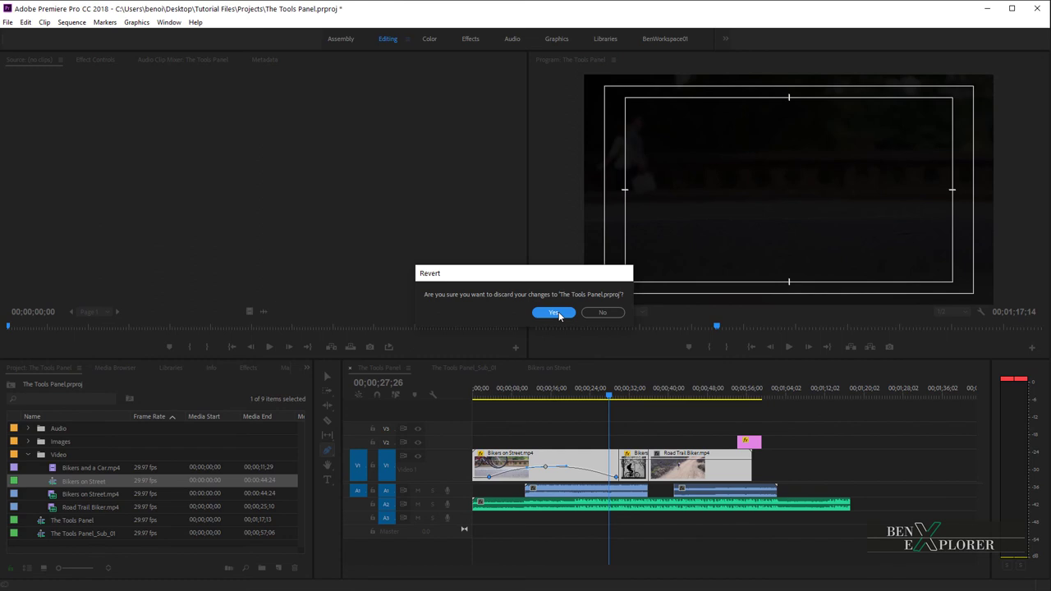
pyautogui.click(556, 313)
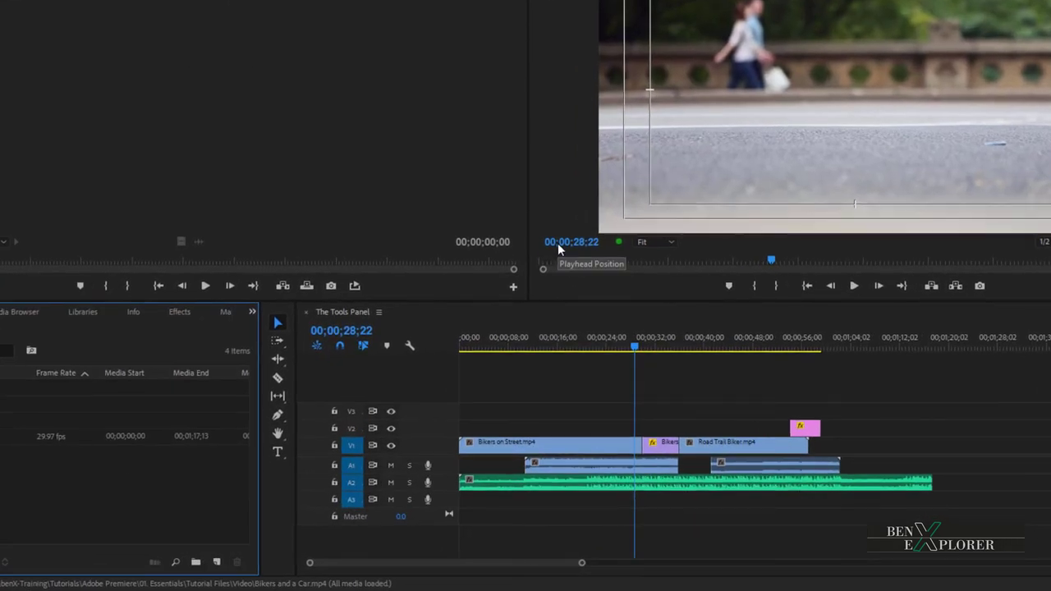
# Zoom in on the cut between Bikers and a Car.mp4 and Road Trail Biker.mp4 in the timeline with the Zoom tool.
pyautogui.click(279, 435)
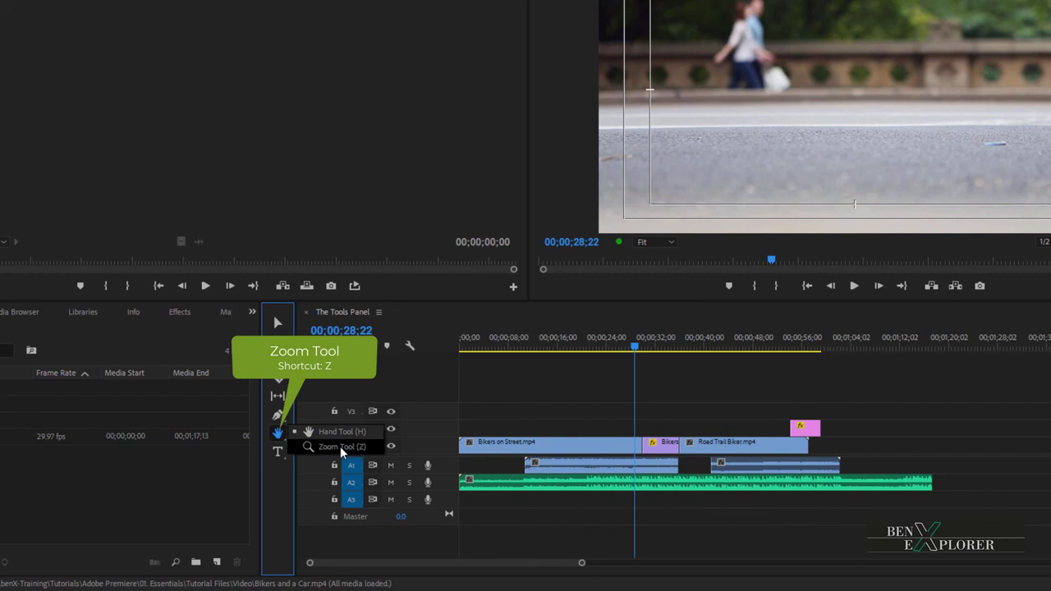
pyautogui.click(336, 448)
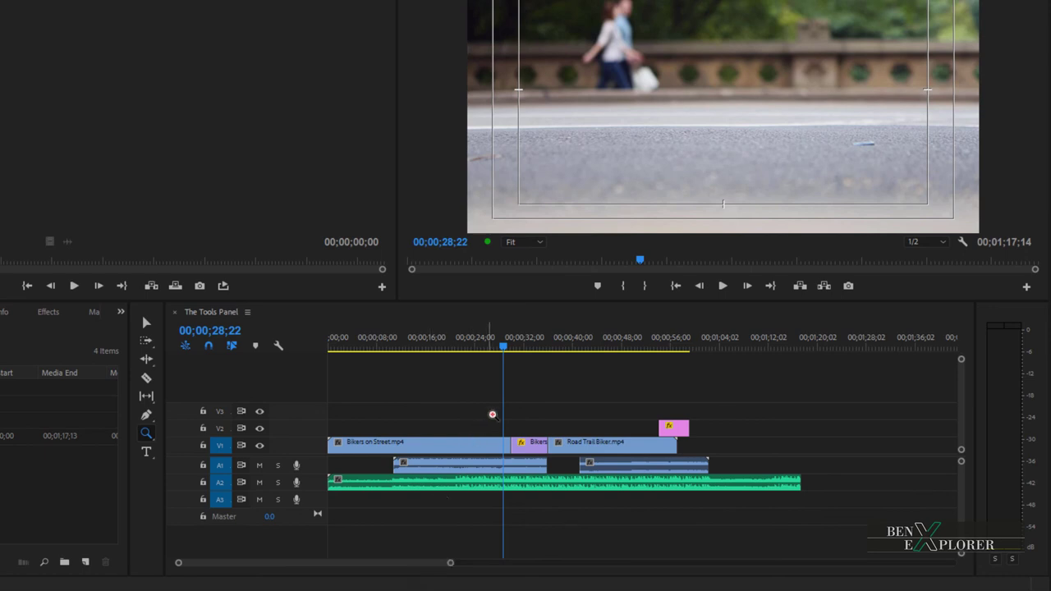
pyautogui.click(549, 447)
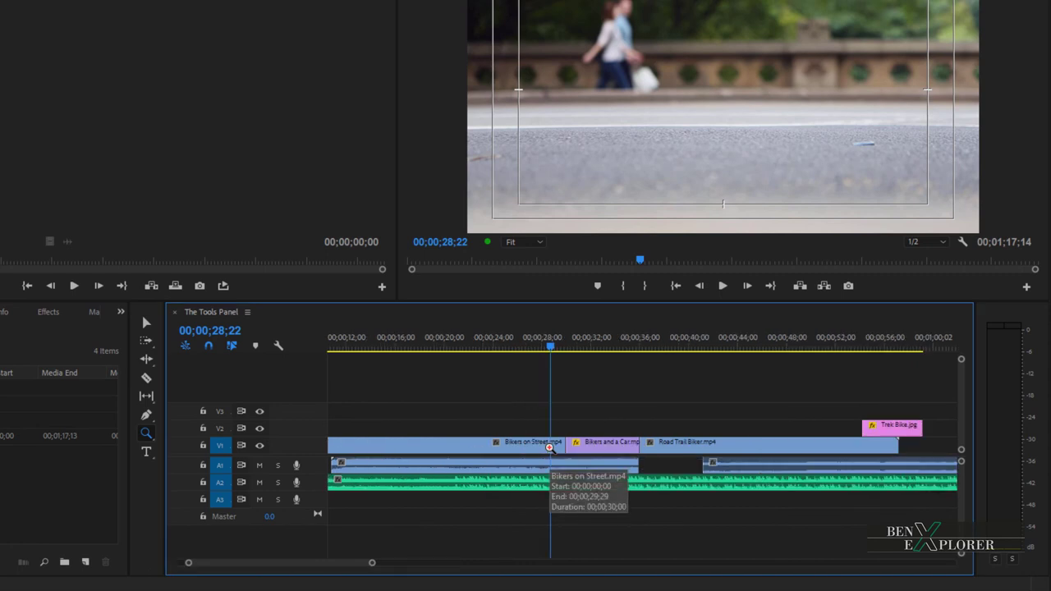
pyautogui.click(638, 447)
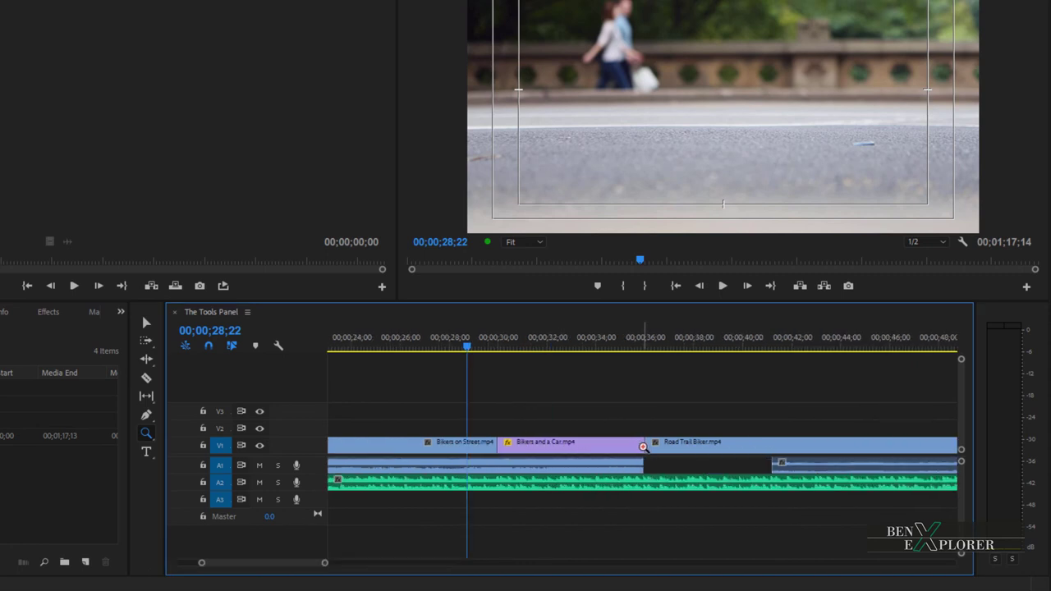
pyautogui.click(642, 446)
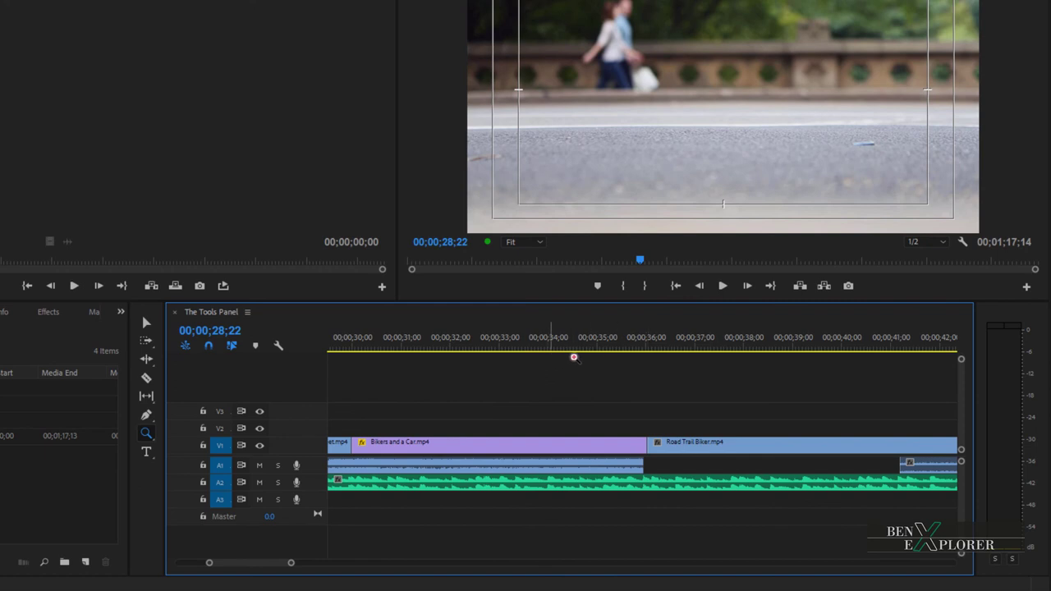
pyautogui.click(650, 448)
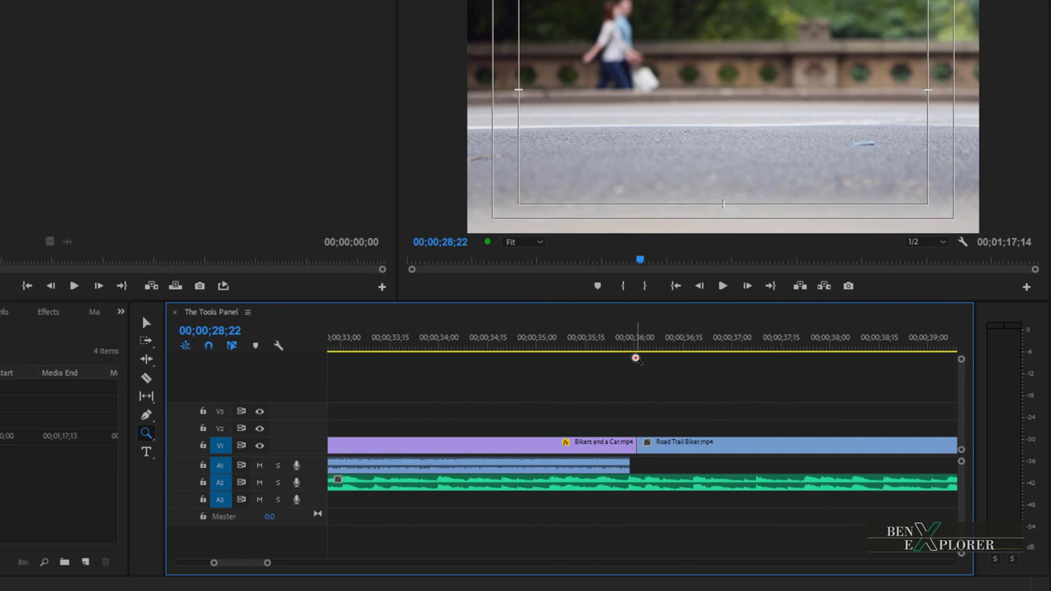
pyautogui.click(638, 444)
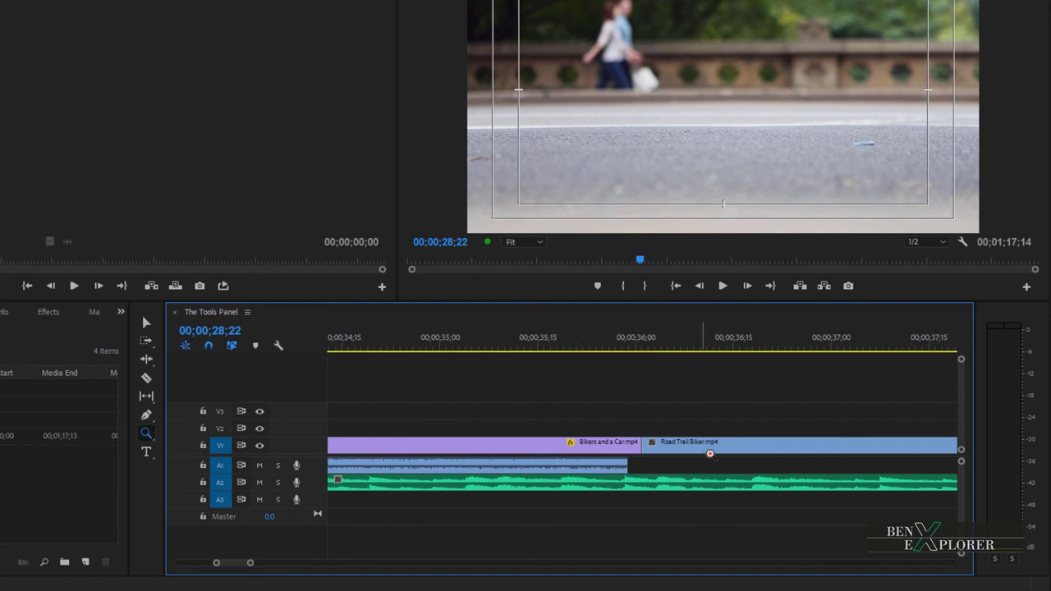
# Zoom the timeline back out with the Zoom tool, and magnify the area around Bikers and a Car.mp4 with a zoom marquee.
pyautogui.keyDown('alt'); pyautogui.click(630, 442); pyautogui.keyUp('alt')
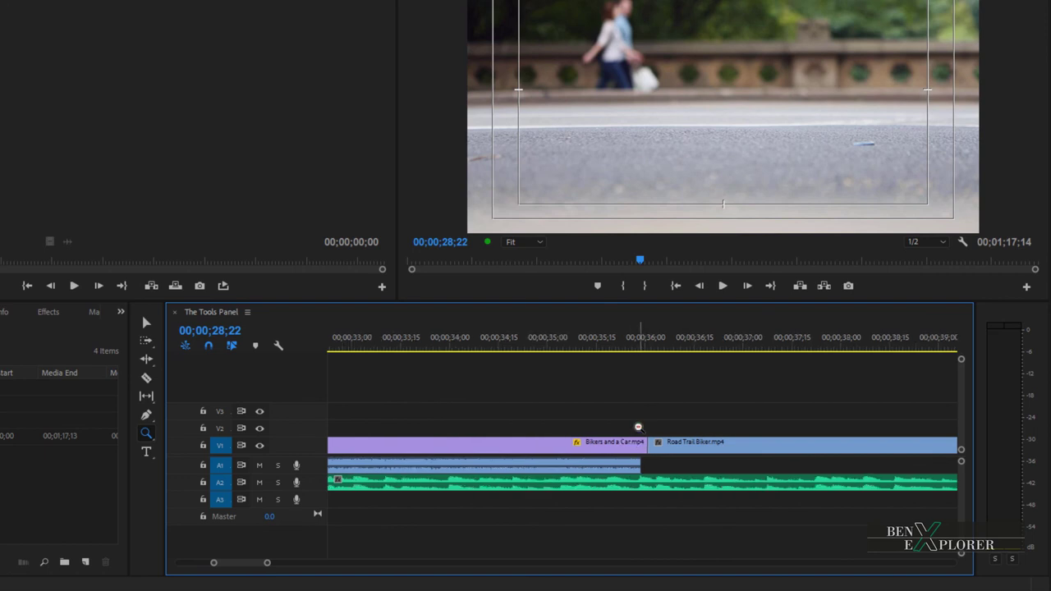
pyautogui.keyDown('alt'); pyautogui.click(638, 427); pyautogui.keyUp('alt')
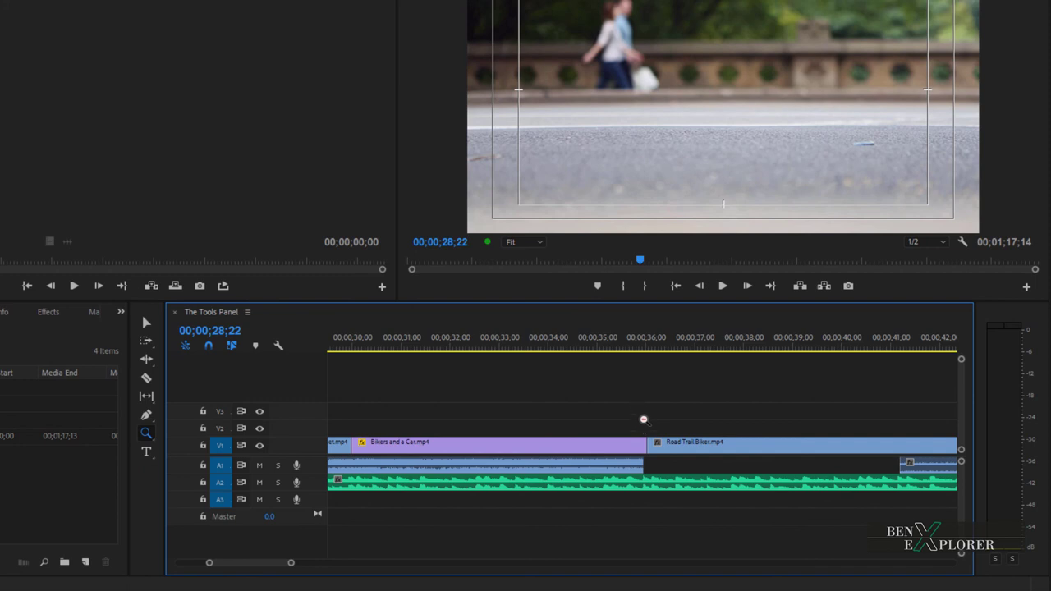
pyautogui.keyDown('alt'); pyautogui.click(641, 427); pyautogui.keyUp('alt')
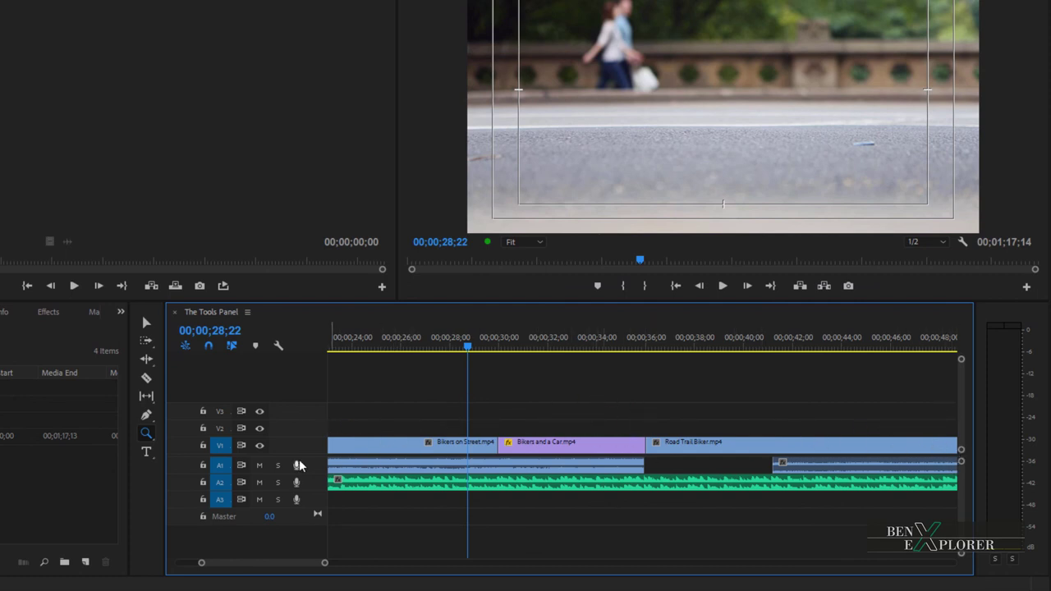
pyautogui.keyDown('alt'); pyautogui.click(723, 423); pyautogui.keyUp('alt')
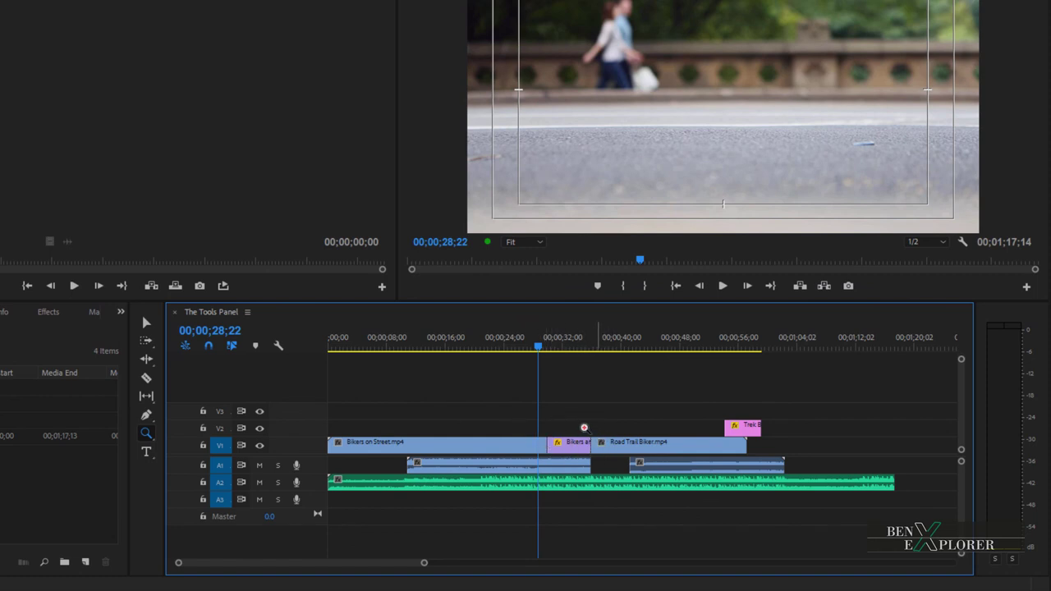
pyautogui.moveTo(527, 419); pyautogui.dragTo(619, 473)
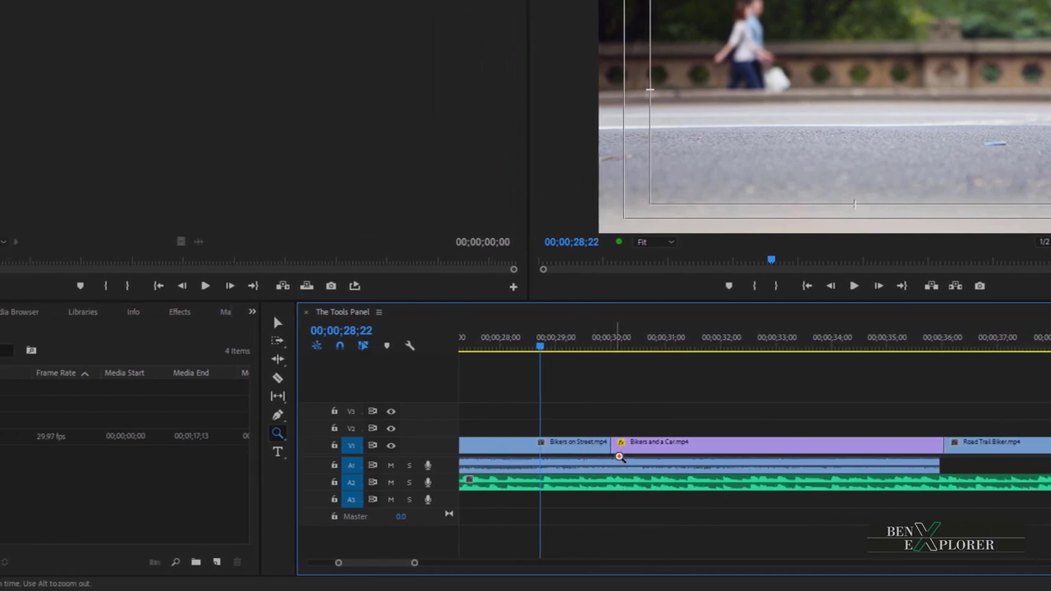
# Pan back and forth along the zoomed-in timeline with the Hand tool, up to the Trek Bike.jpg clip and back.
pyautogui.click(283, 434)
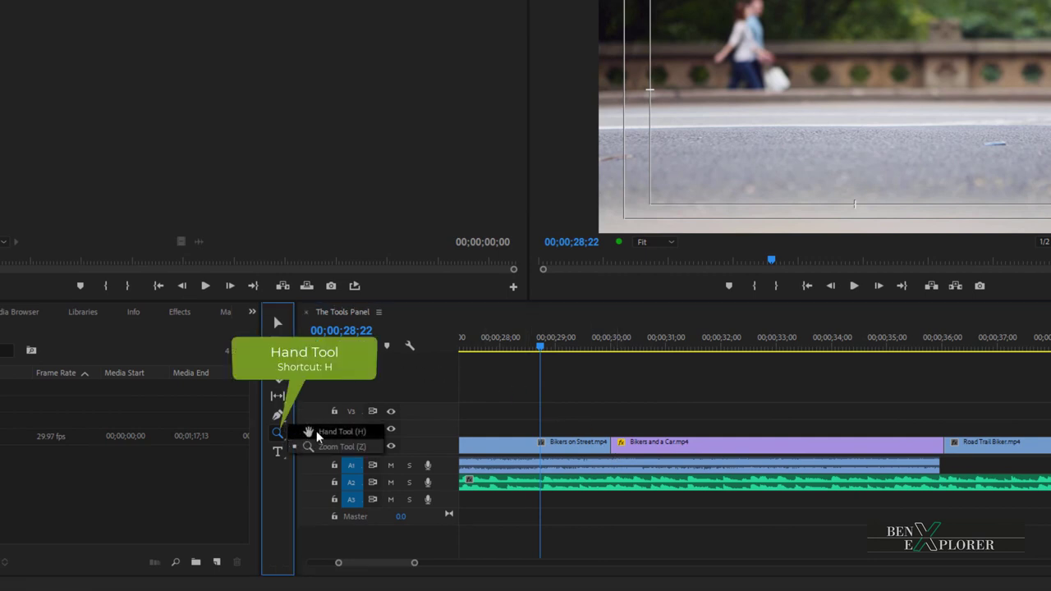
pyautogui.click(365, 431)
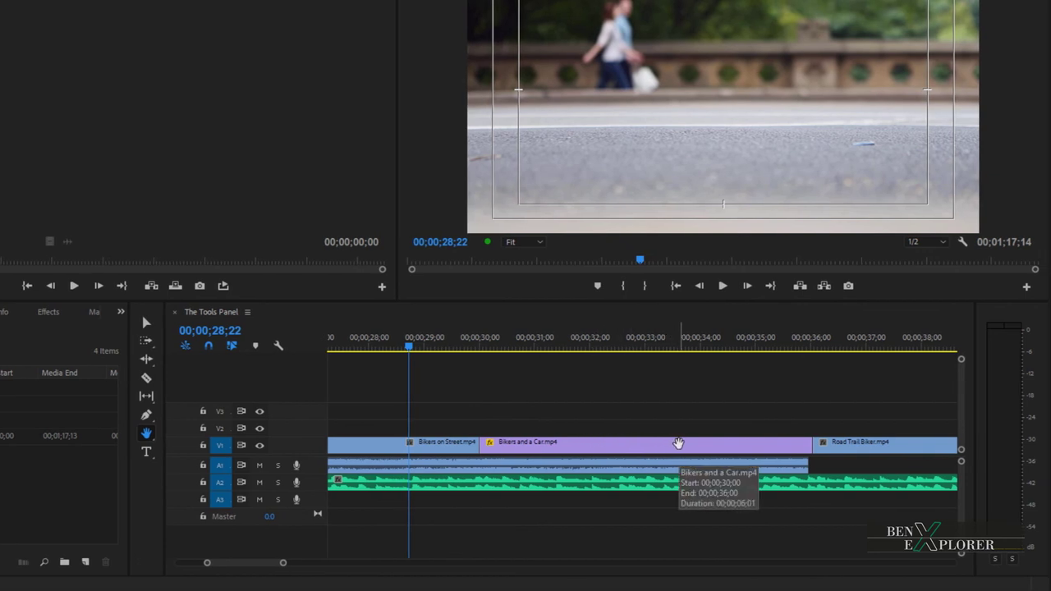
pyautogui.moveTo(678, 442); pyautogui.dragTo(726, 441)
pyautogui.moveTo(542, 448); pyautogui.dragTo(764, 441)
pyautogui.moveTo(619, 443); pyautogui.dragTo(277, 525)
pyautogui.scroll(-8, 270, 564)
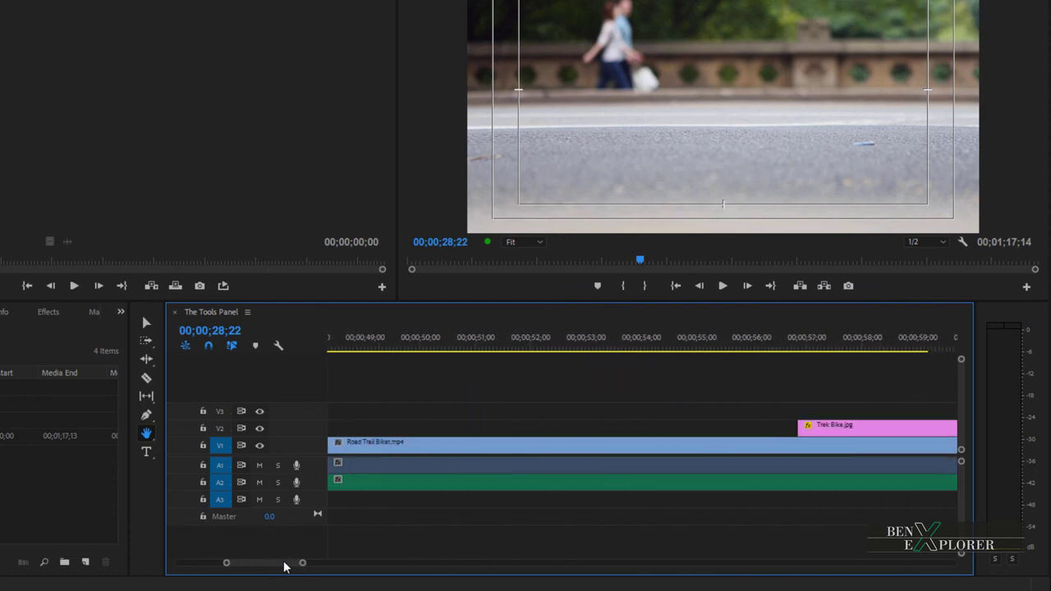
pyautogui.moveTo(450, 451); pyautogui.dragTo(606, 460)
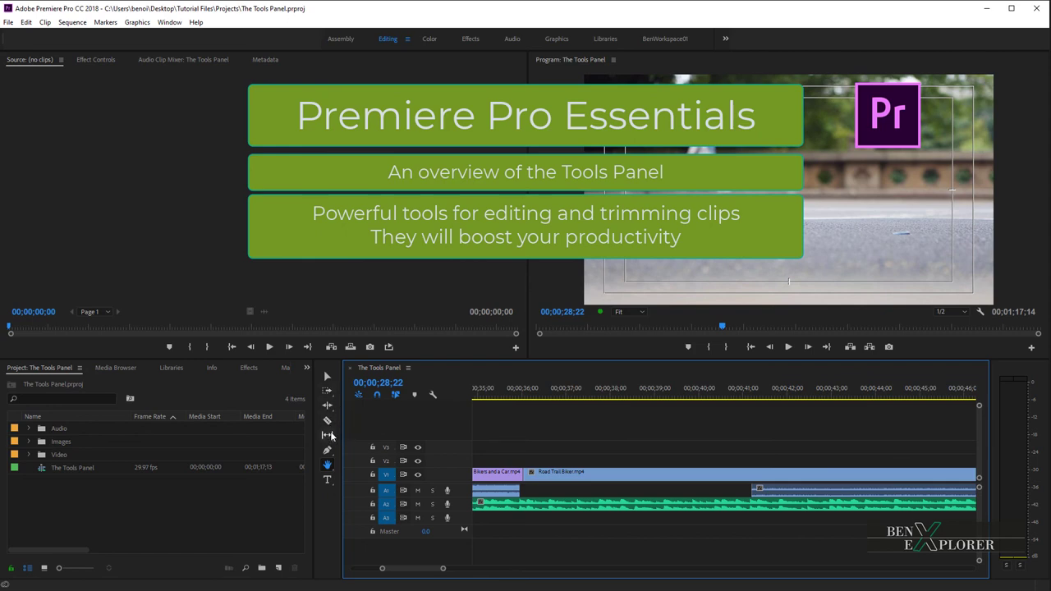
pyautogui.click(329, 392)
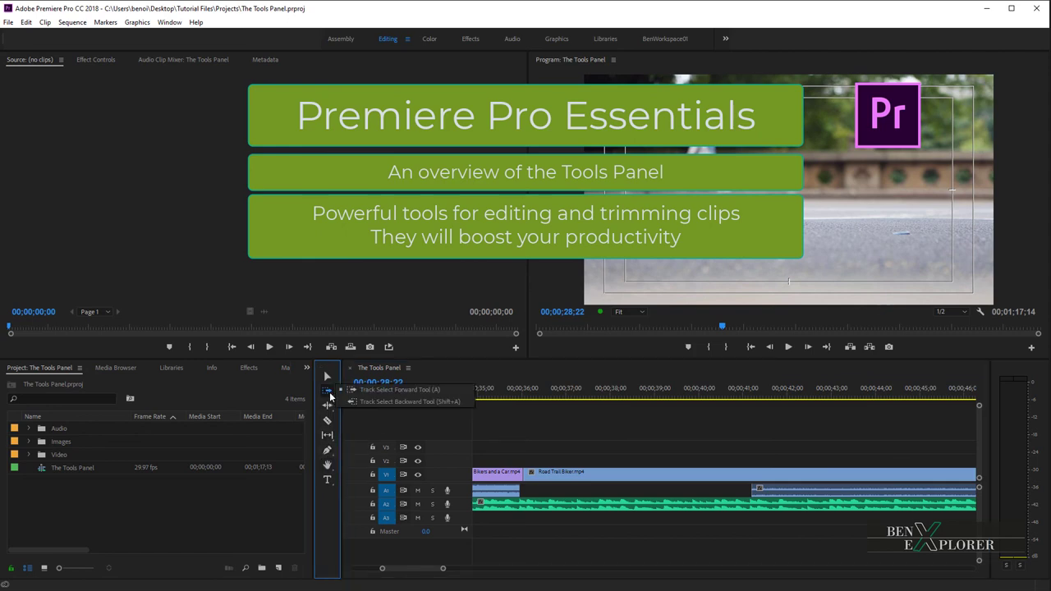
pyautogui.click(328, 410)
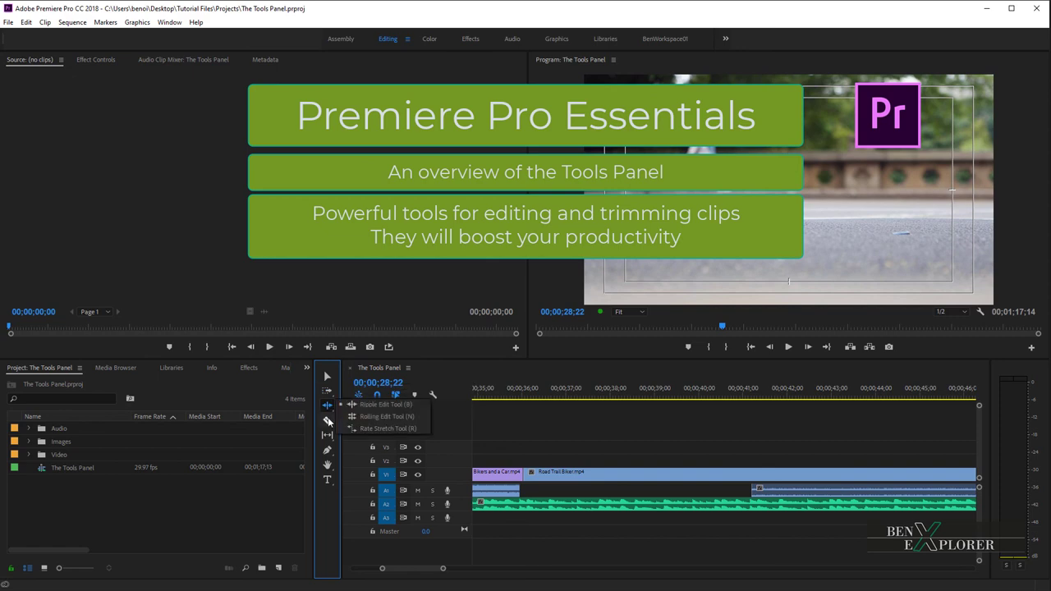
pyautogui.click(330, 436)
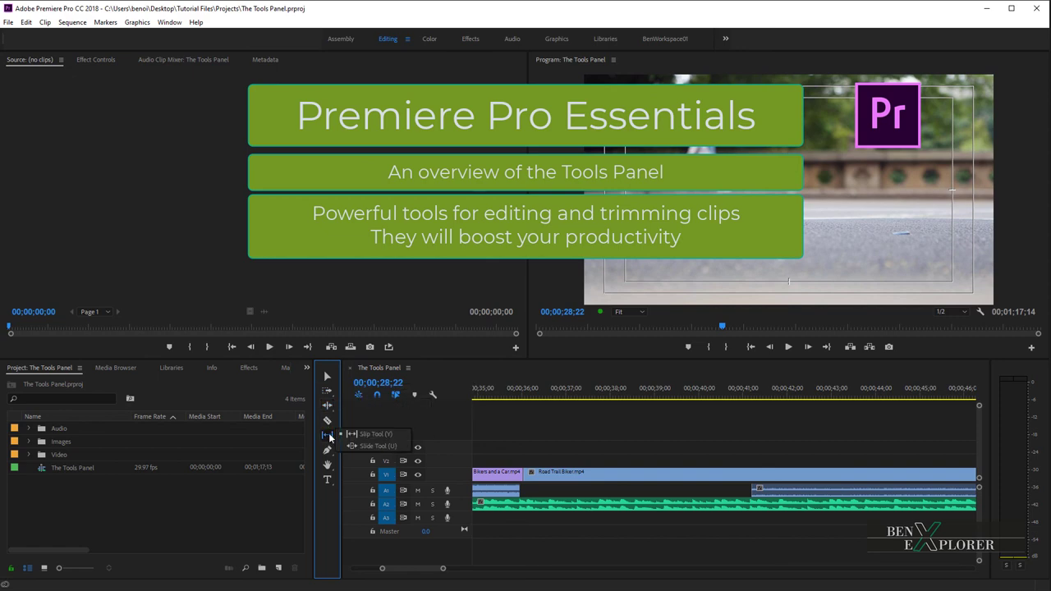